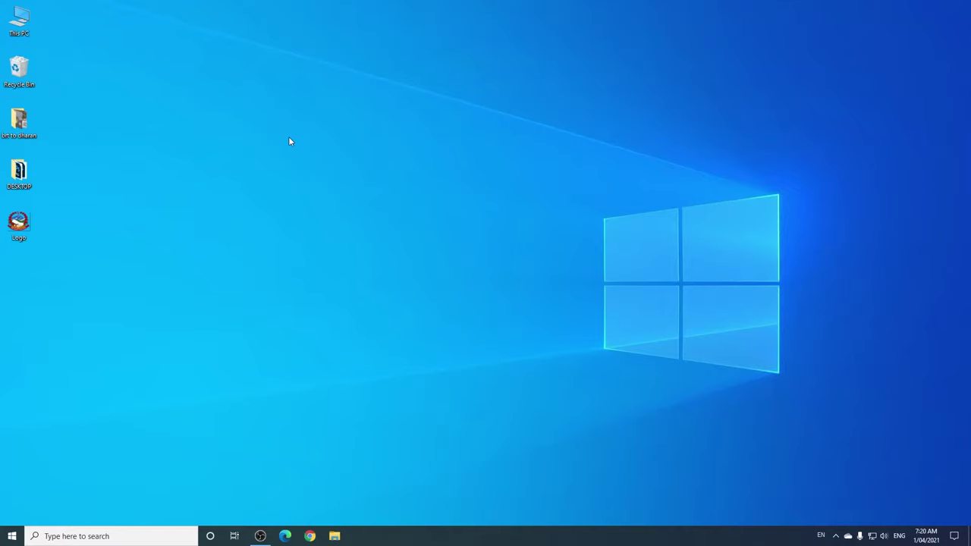
Step: Launch Microsoft Word by searching 'word' in Windows search
click(94, 536)
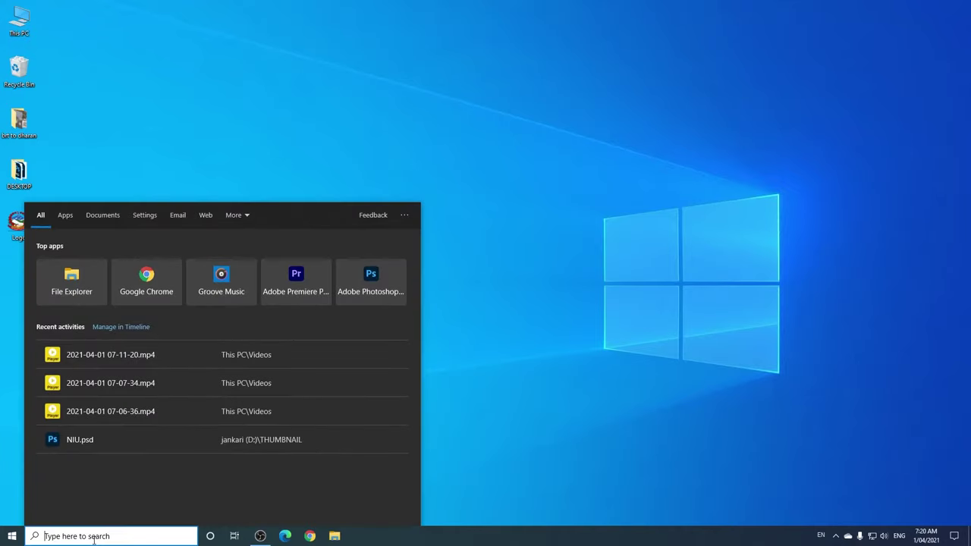
text(word)
key(Return)
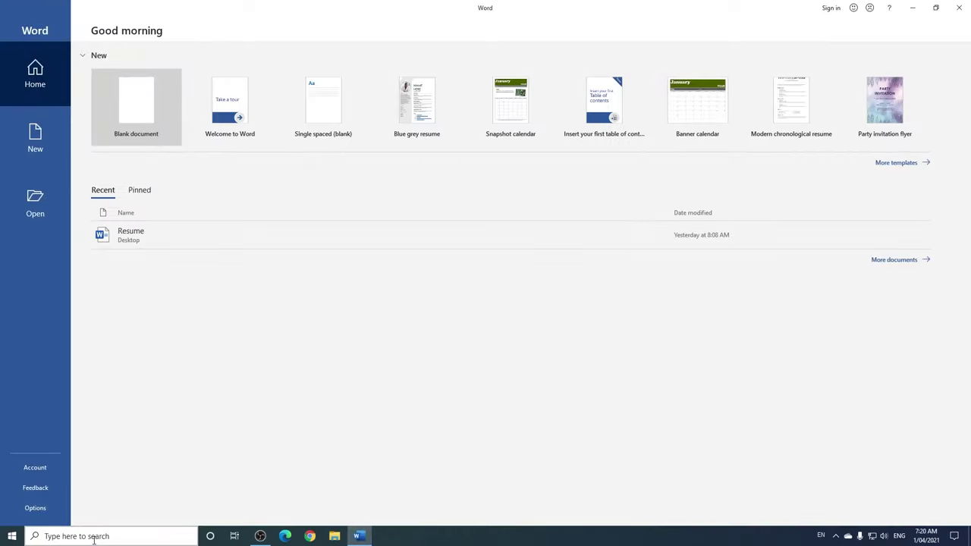
Step: Create a new blank document and set its paper size to A4
click(135, 113)
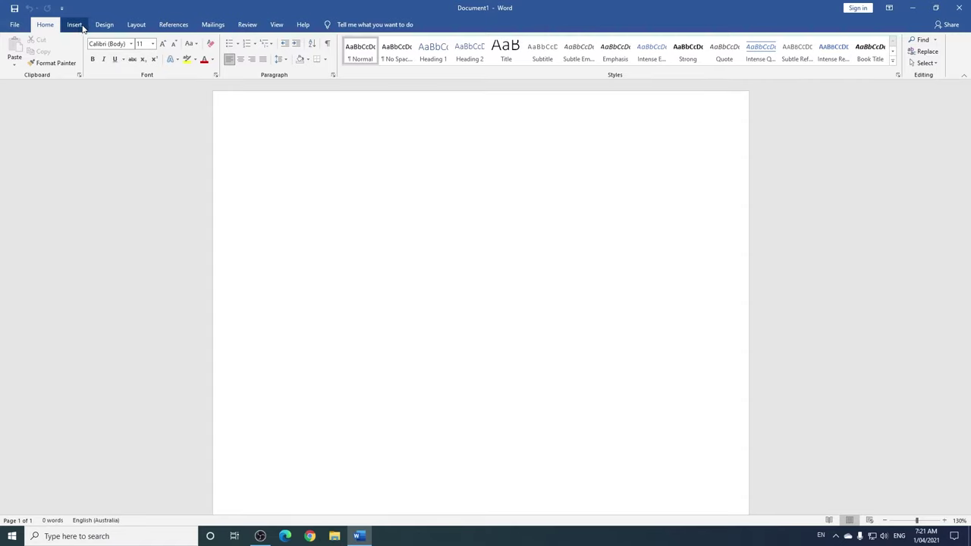
click(138, 26)
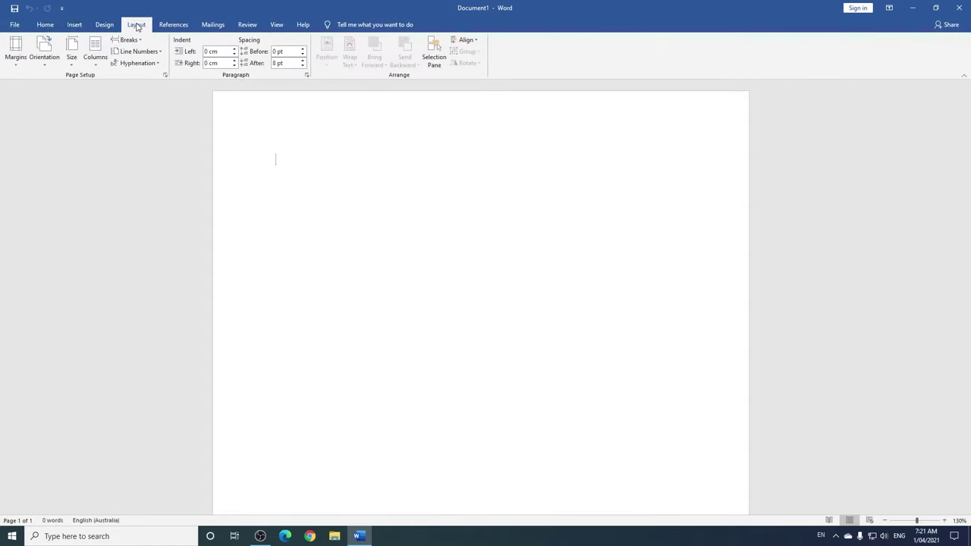
click(73, 67)
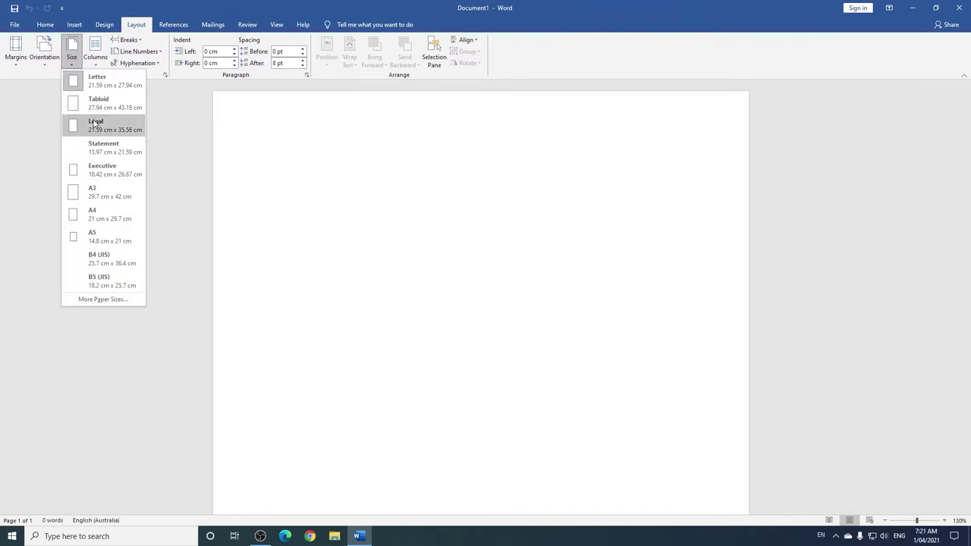
click(102, 215)
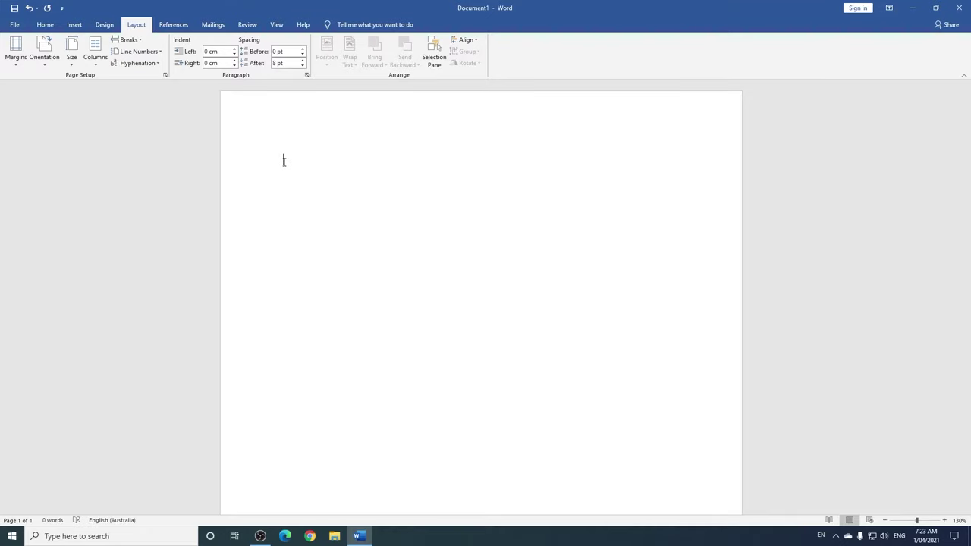
Step: Switch the font to Preeti
click(45, 24)
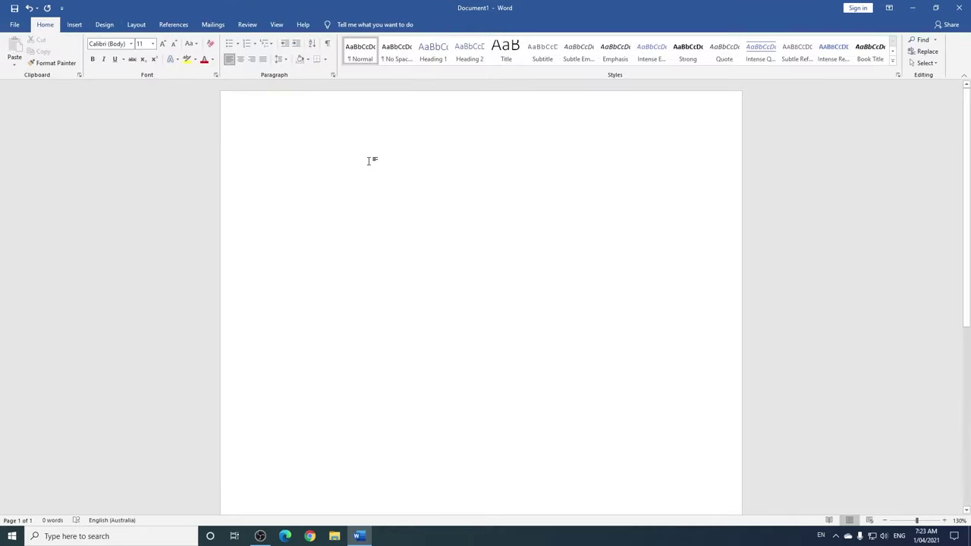
click(122, 44)
text(Preeti)
key(Return)
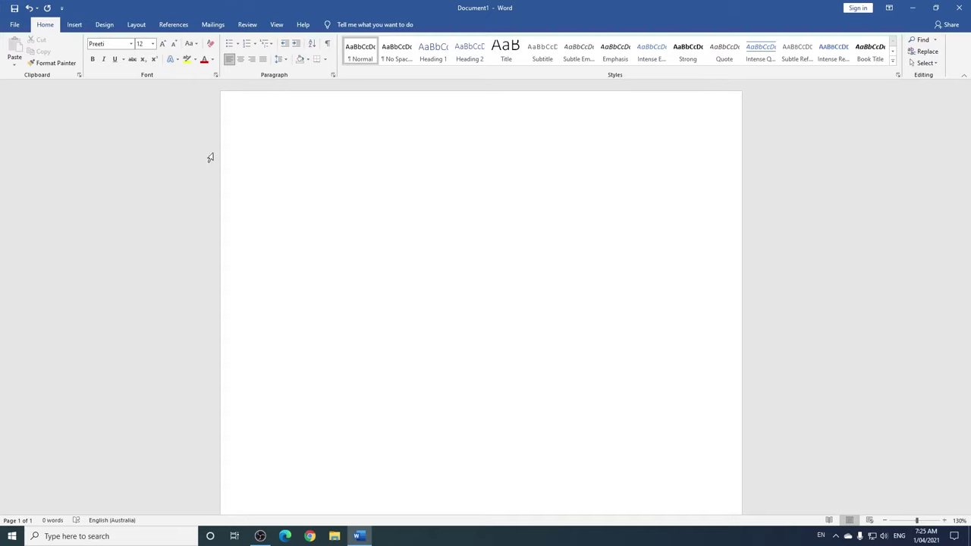
Step: Type 'कमल गाउँपालिका' as the first line and begin the 'गाउँ कार्य' office line below it
text(sdn uf)
text(pFkflnsf)
key(Return)
text(ufpF sfo{)
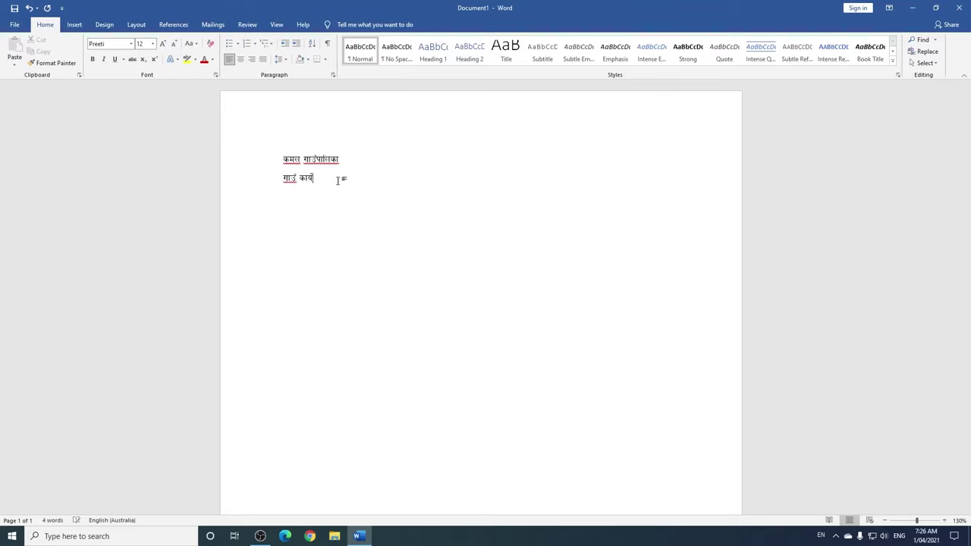
text(kflnsfsf)
text( sfo{no)
Step: Add the location line and the 'प्रदेश नं १' province line
key(Return)
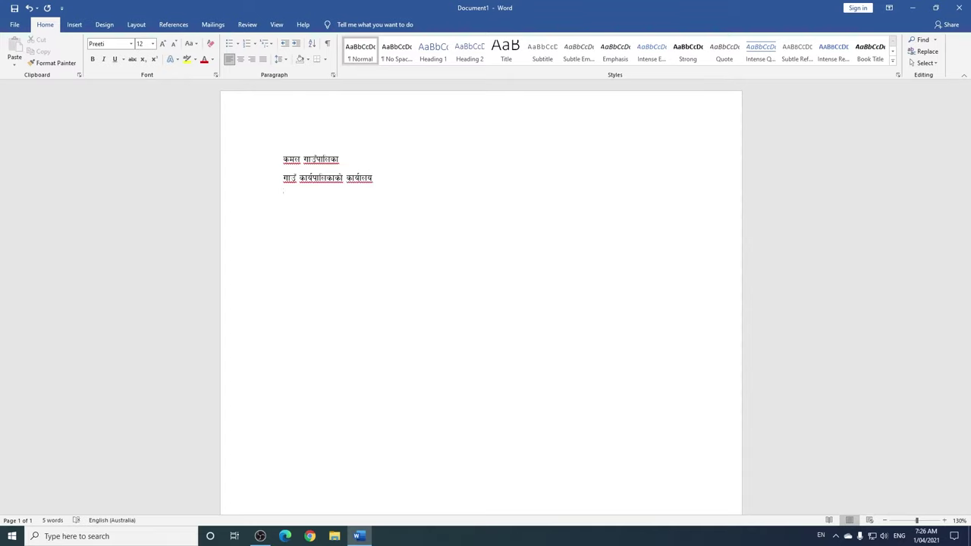
text(;dou8, )
text(emfkf)
key(Return)
text(k|b]z g)
text(!)
Step: Add the 'पत्र संख्या' letter-number line and the 'चलानी नं' dispatch line with 'मिति'
key(Return)
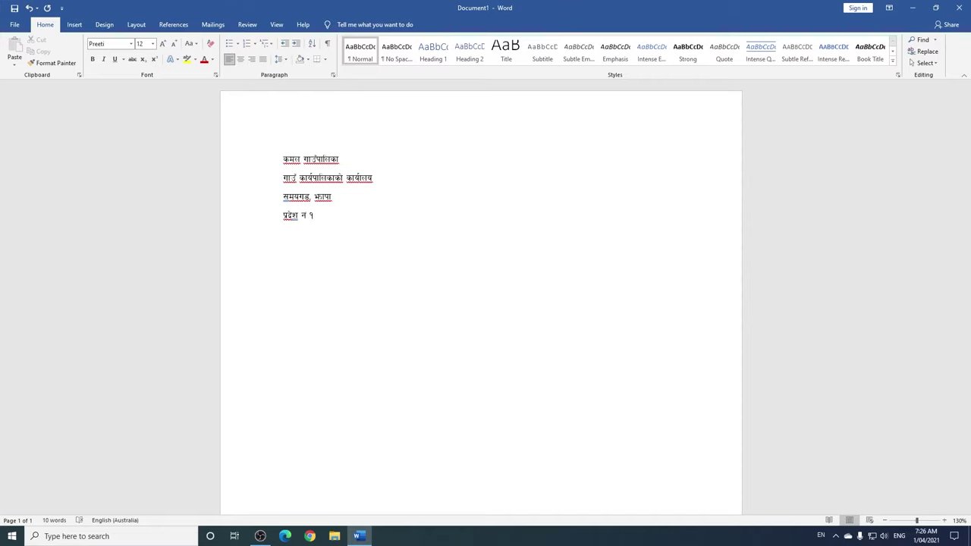
text(rnfg)
text(L )
text(g)
key(Return)
text(kq)
text(;+Vof)
key(Down)
text(ldt)
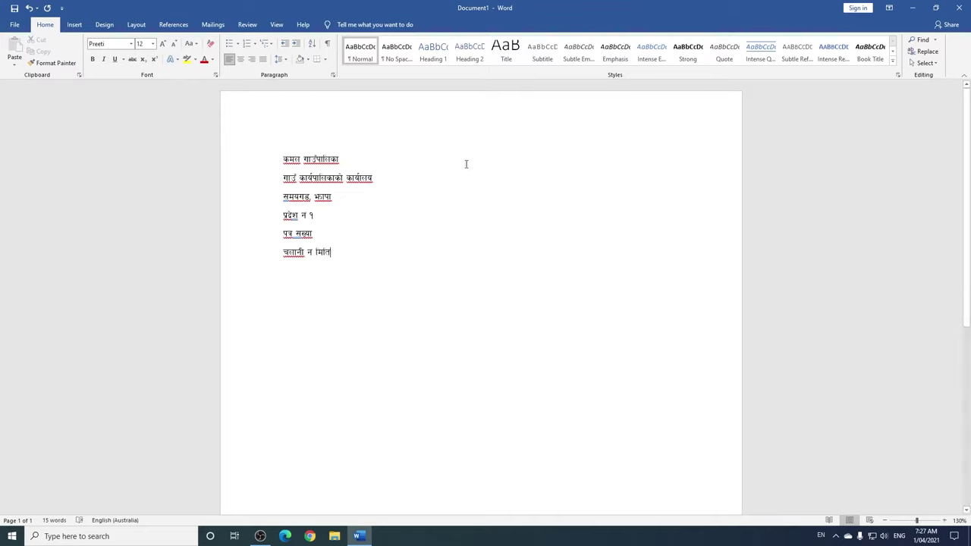
click(377, 251)
Step: Center the four top heading lines, left-aligning the number lines below
drag(315, 217, 286, 161)
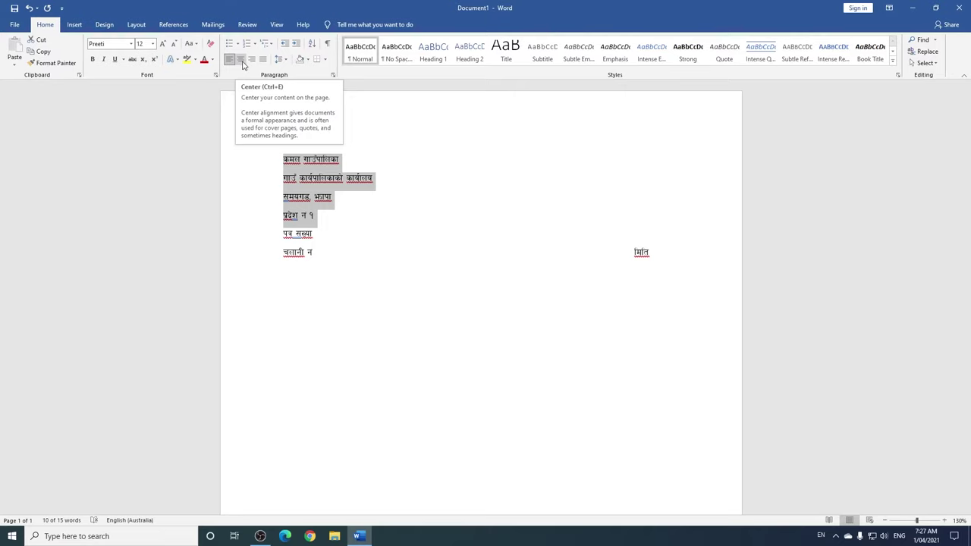
click(242, 62)
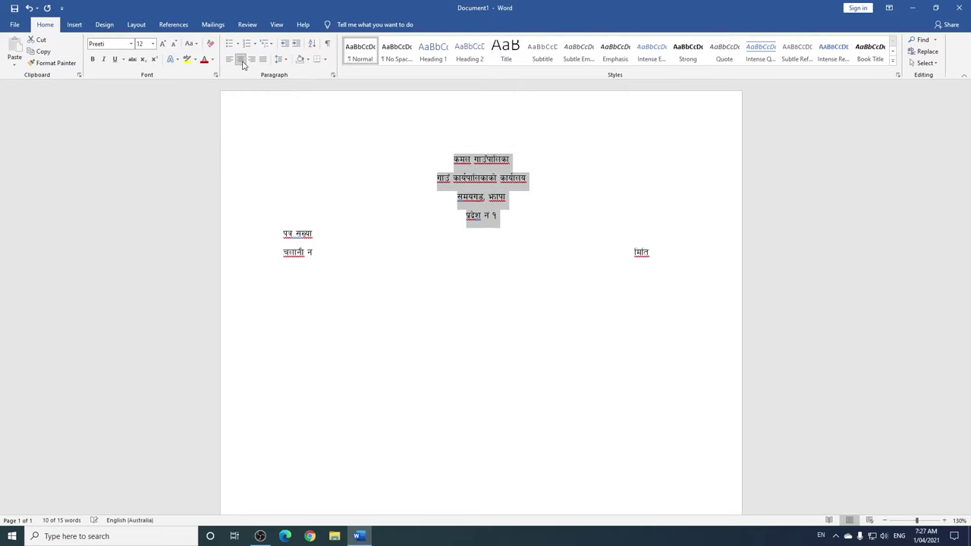
click(524, 229)
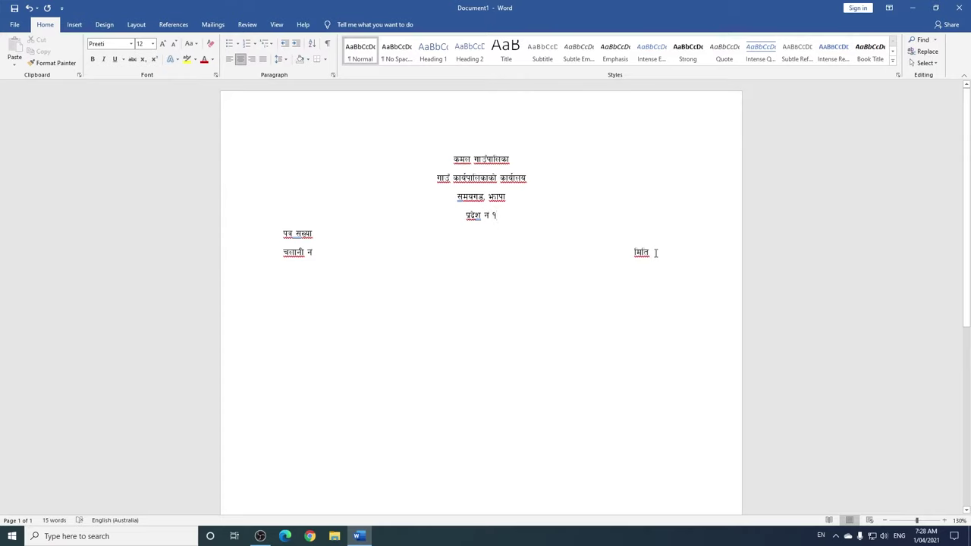
drag(655, 252, 432, 165)
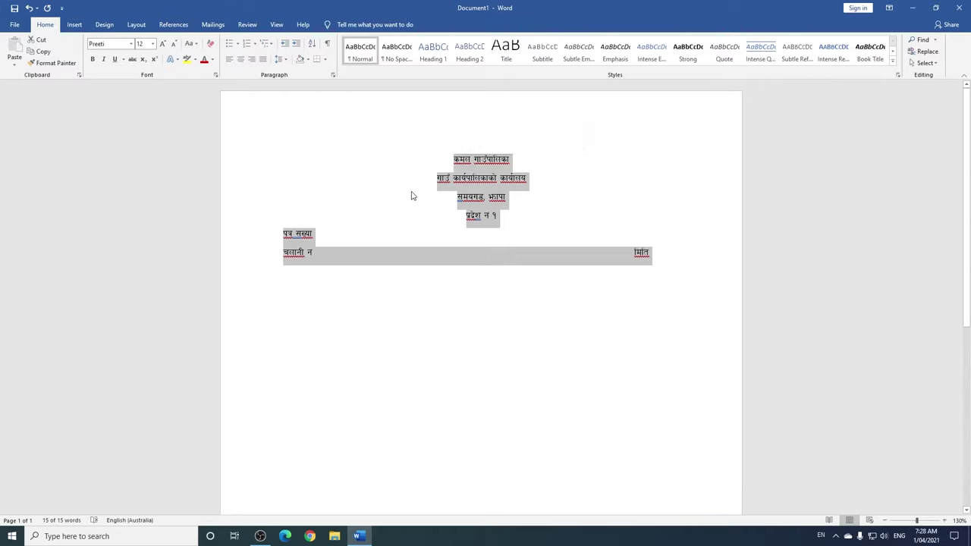
Step: Colour all the letterhead text red
click(214, 61)
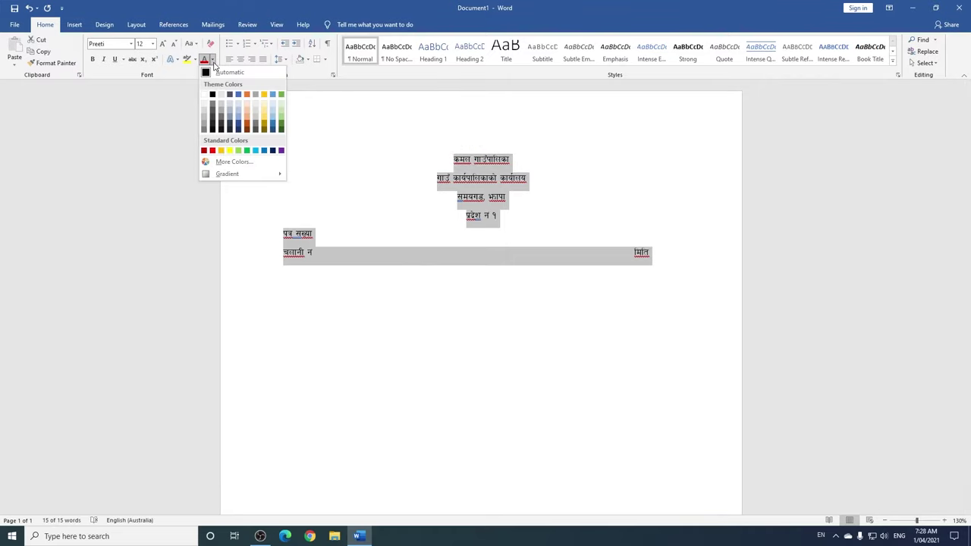
click(213, 150)
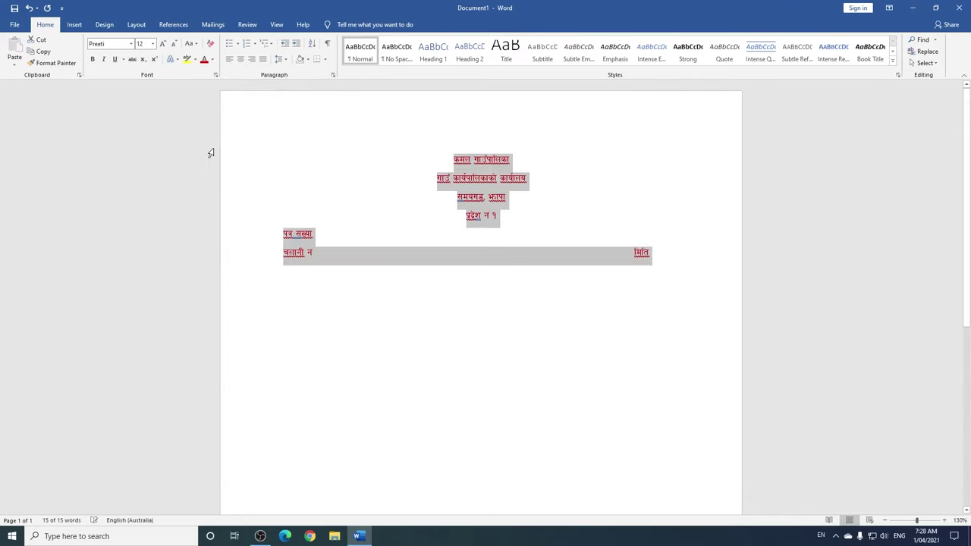
click(480, 195)
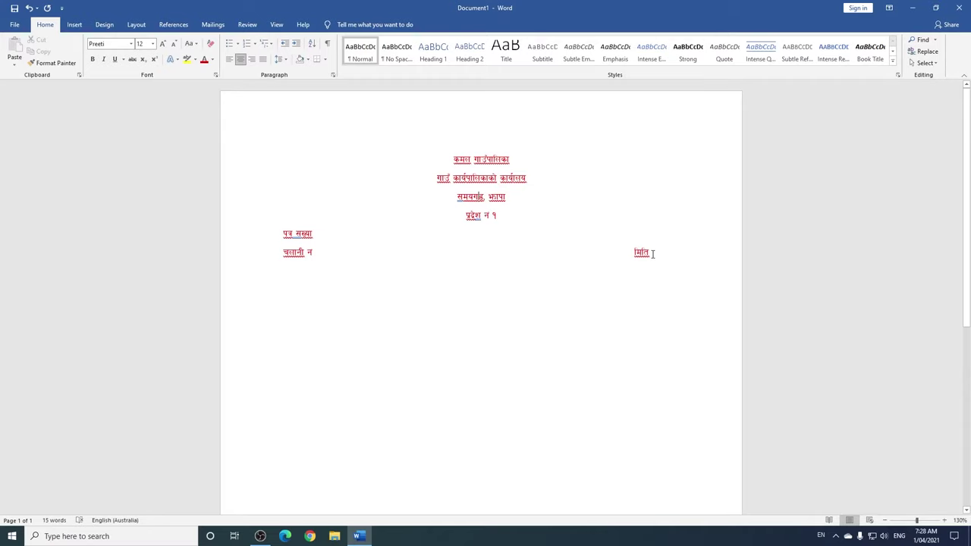
Step: Apply the ARAP 002 font to the whole letterhead and select the office-name line
drag(652, 253, 233, 81)
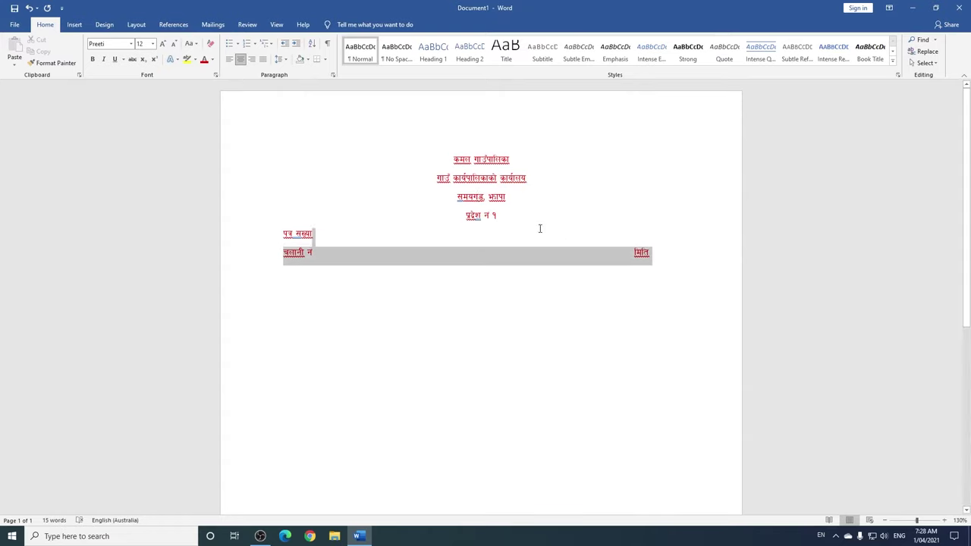
click(106, 44)
text(a)
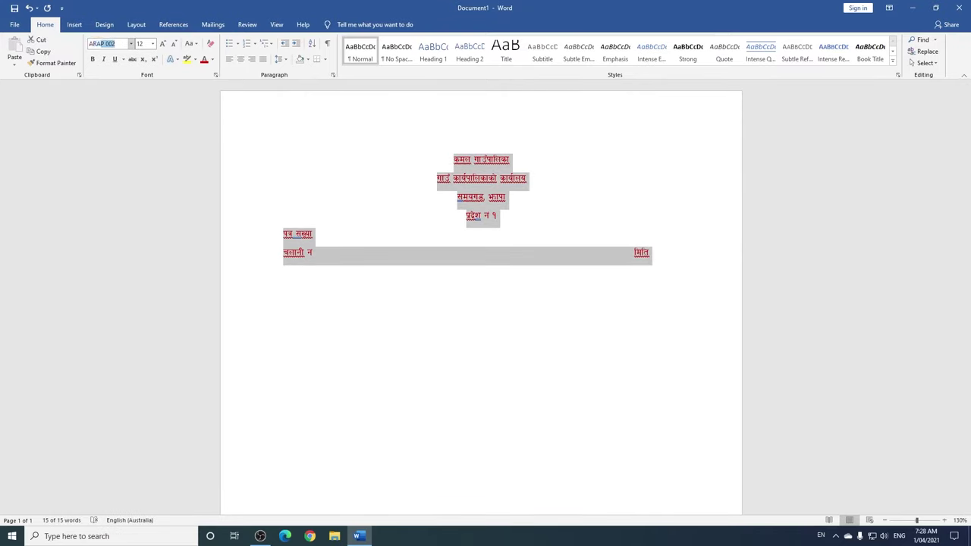
key(Return)
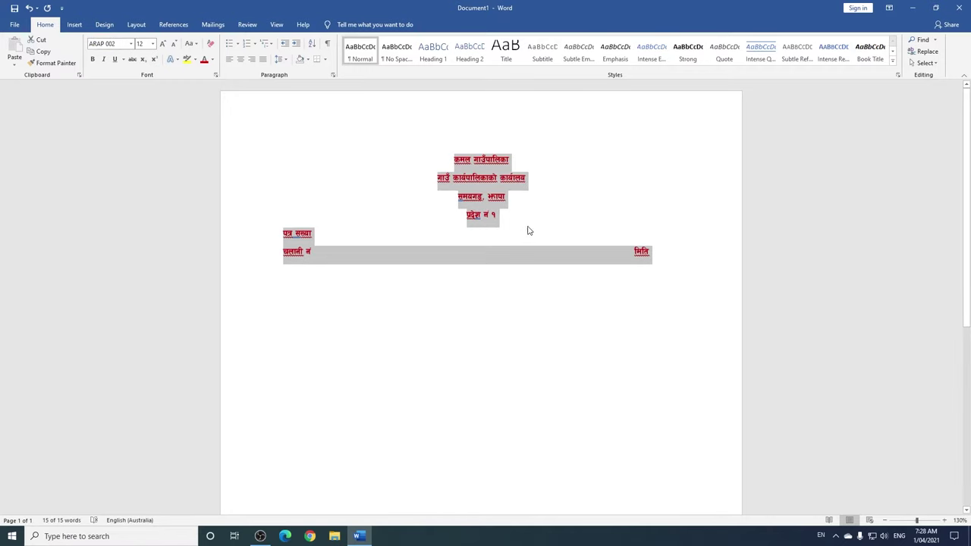
click(530, 227)
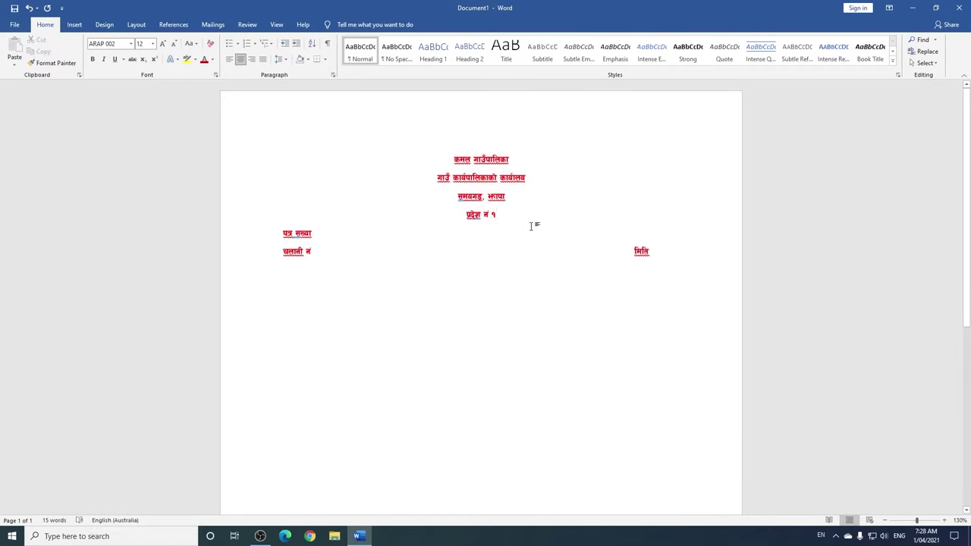
click(529, 179)
key(ctrl+shift+Left)
drag(529, 179, 450, 183)
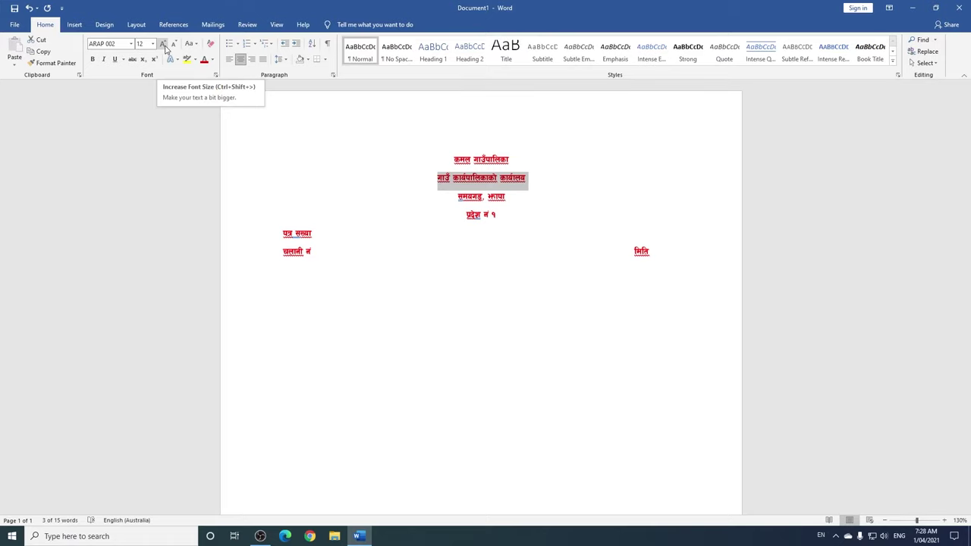
Step: Enlarge the office-name line to font size 28
click(163, 44)
click(163, 44)
click(163, 44)
click(163, 44)
click(163, 44)
click(162, 44)
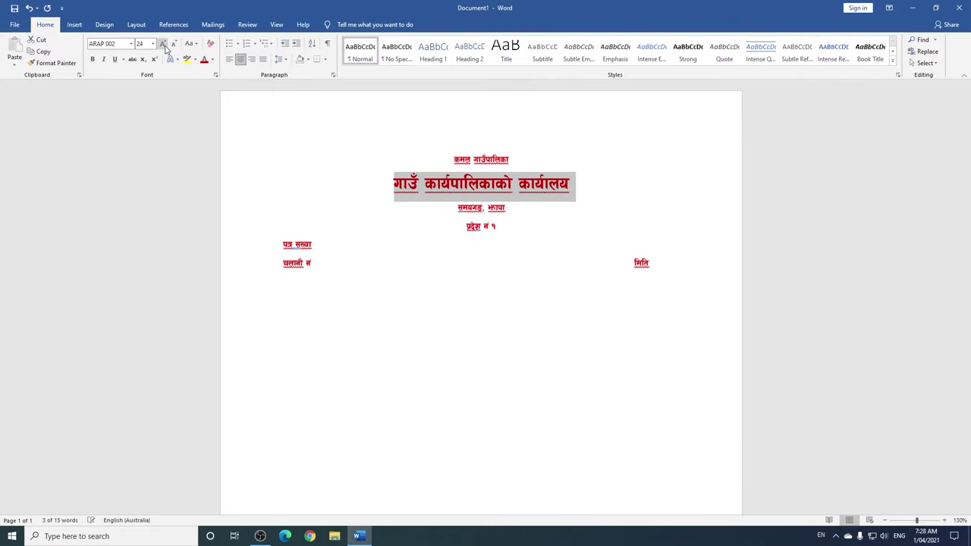
click(140, 44)
text(28)
key(Return)
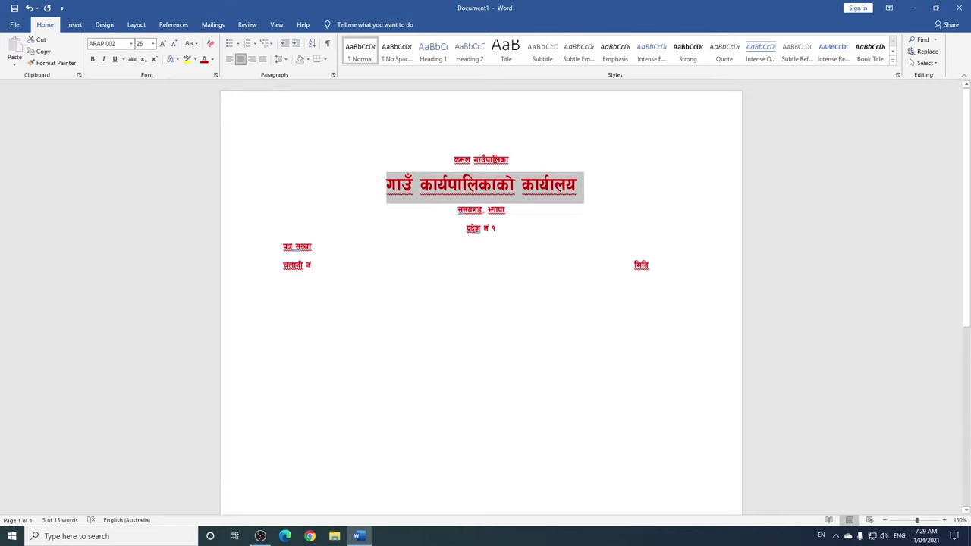
Step: Set the top line 'कमल गाउँपालिका' to font size 16
click(495, 159)
triple_click(495, 159)
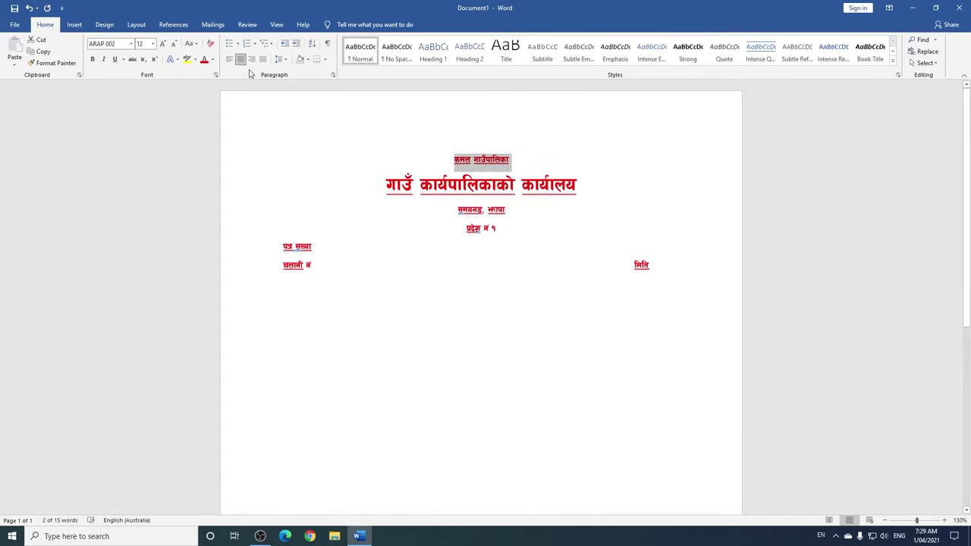
click(146, 44)
text(16)
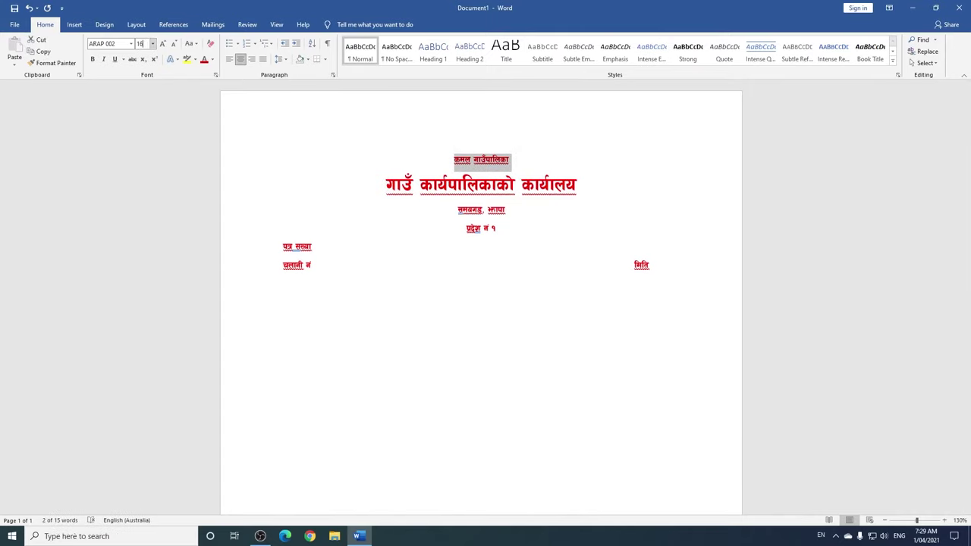
key(Return)
Step: Enlarge the lower letterhead lines to 14 and rejoin 'मिति' onto the 'चलानी नं' line
drag(458, 213, 653, 273)
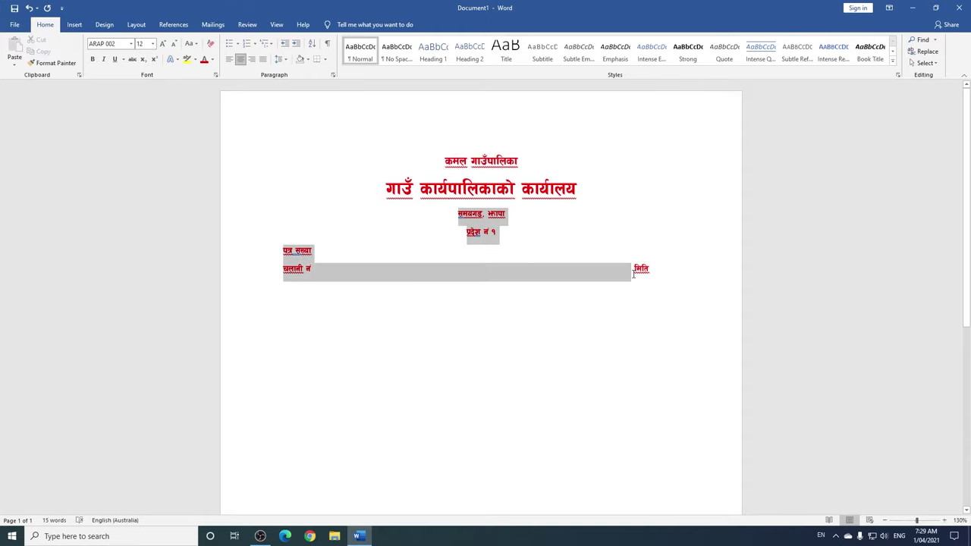
click(162, 43)
click(313, 302)
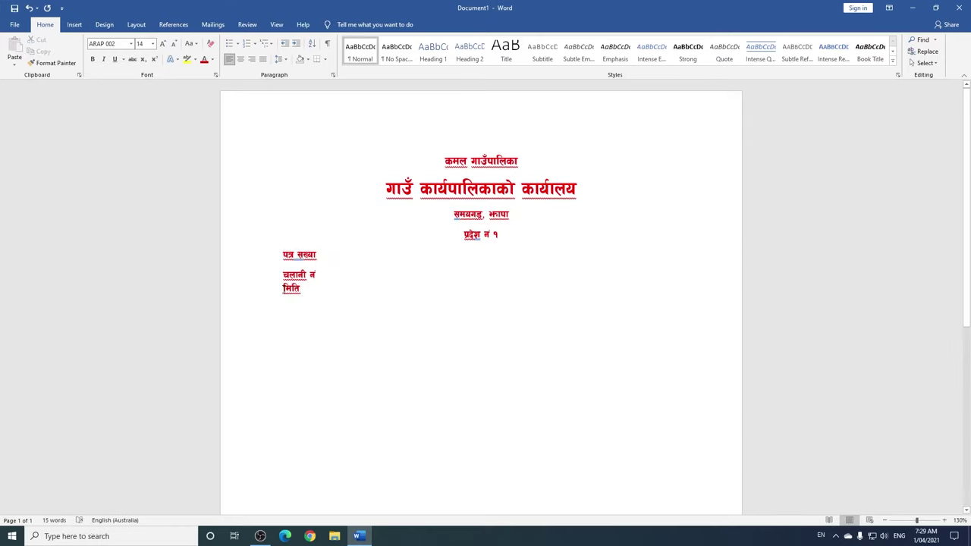
key(BackSpace)
key(BackSpace)
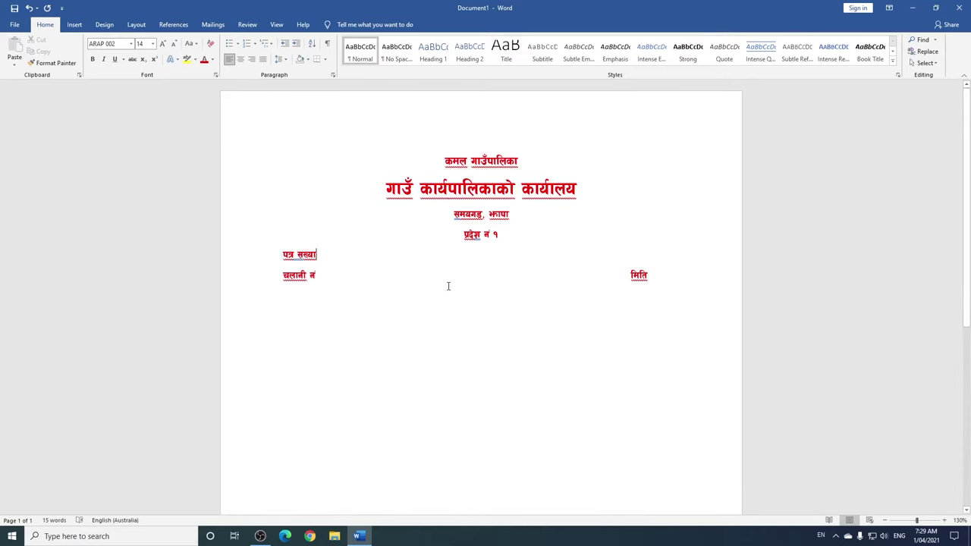
ctrl+scroll(453, 262, down, 2)
ctrl+scroll(454, 262, down, 3)
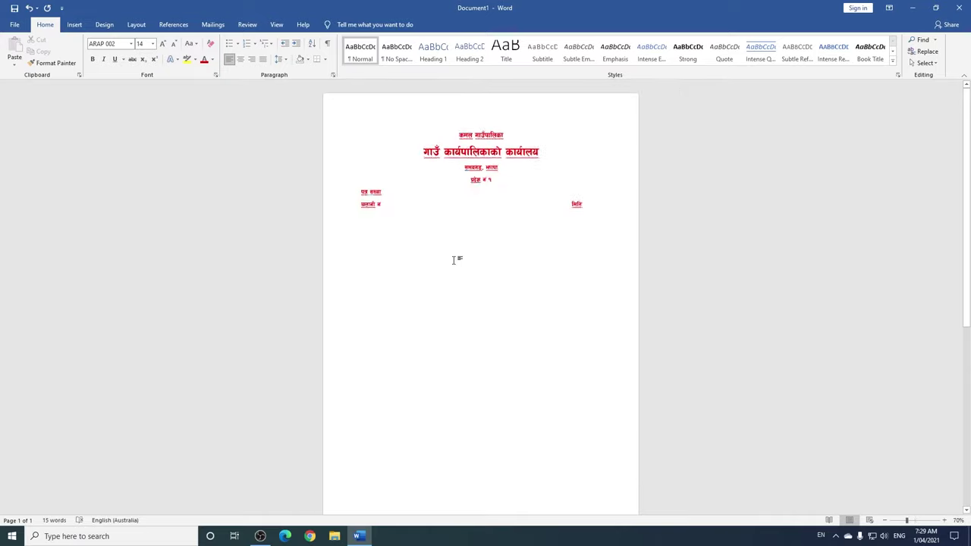
ctrl+scroll(455, 257, down, 1)
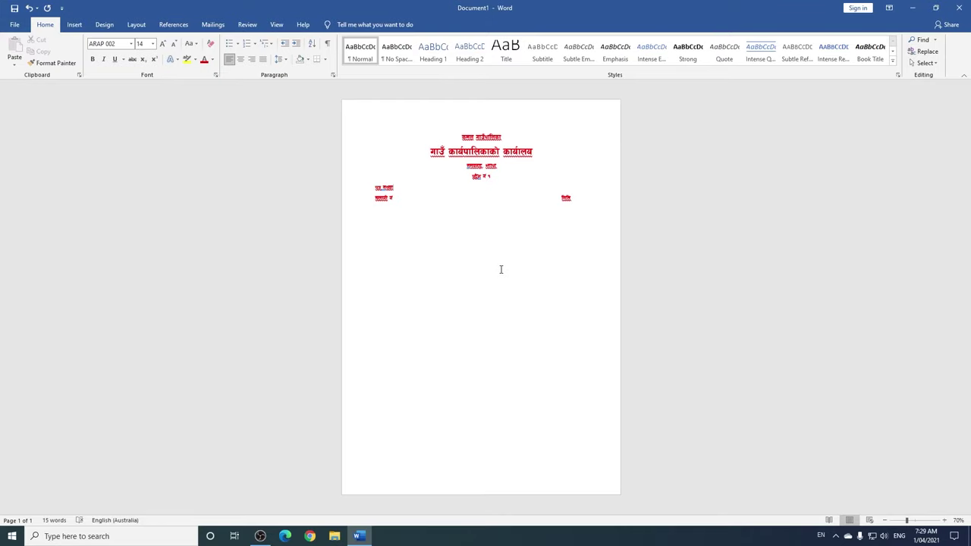
ctrl+scroll(490, 251, down, 1)
ctrl+scroll(497, 273, up, 3)
ctrl+scroll(497, 273, up, 1)
ctrl+scroll(499, 274, down, 2)
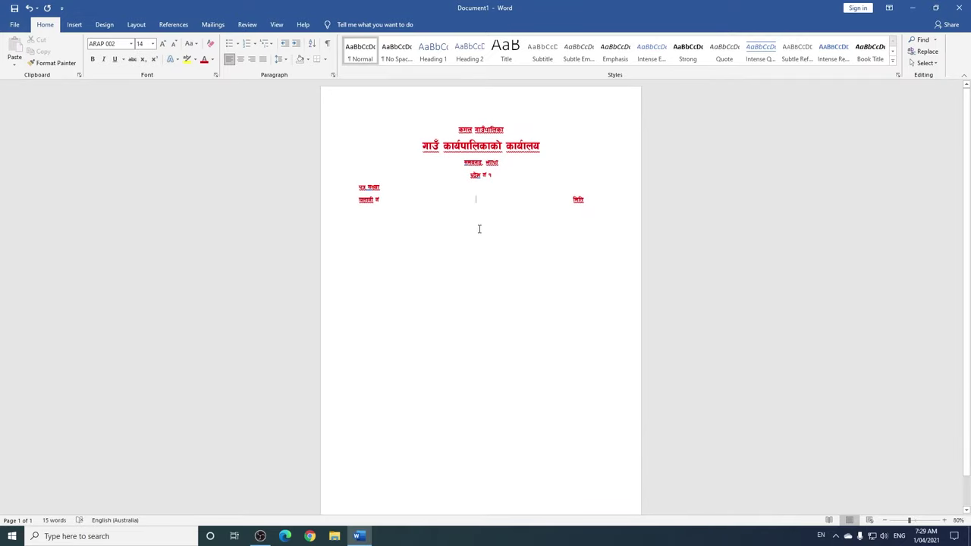
drag(457, 128, 587, 208)
click(500, 244)
ctrl+scroll(486, 263, down, 3)
ctrl+scroll(484, 269, down, 1)
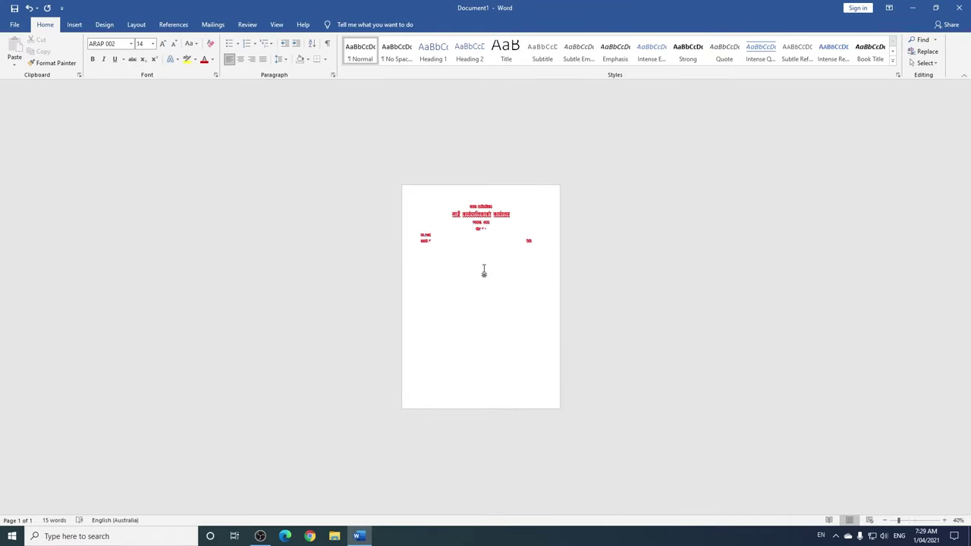
ctrl+scroll(484, 271, up, 3)
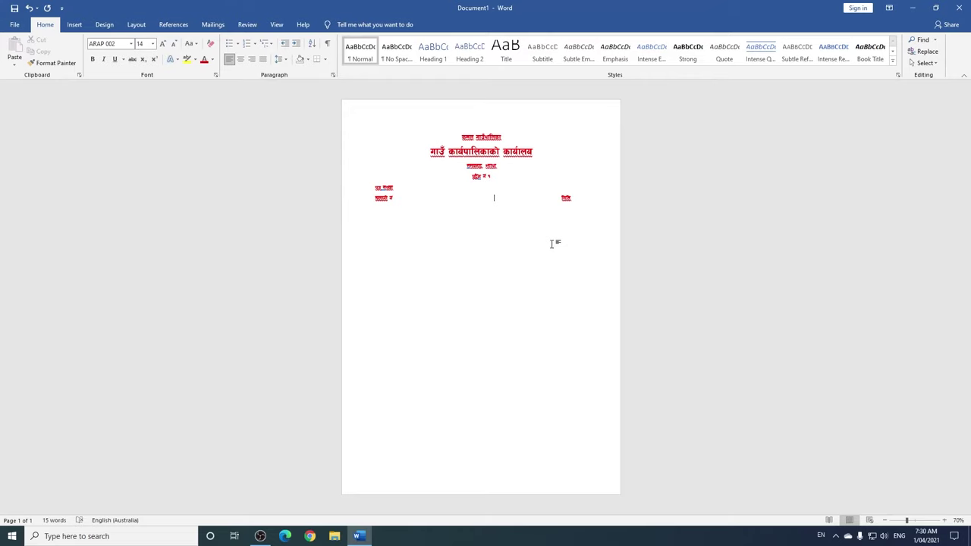
click(494, 198)
Step: Select the whole letterhead and remove it from the body, leaving an empty page
drag(459, 136, 573, 200)
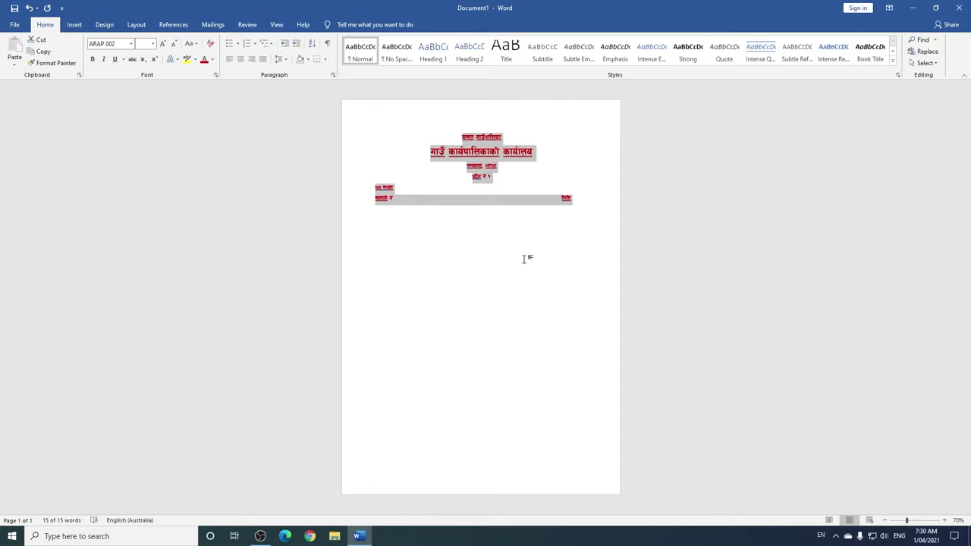
key(Delete)
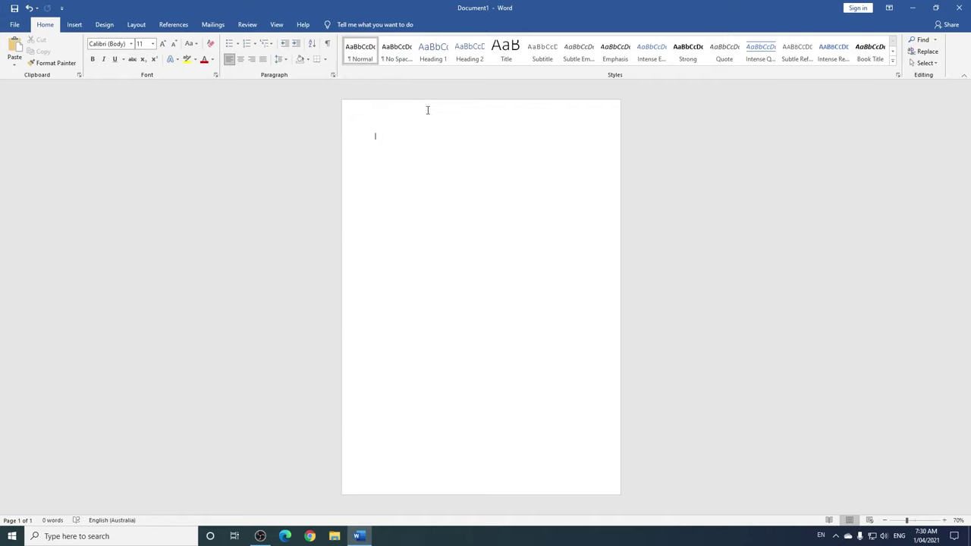
Step: Open the page header, zoom in, and paste the red letterhead into it
double_click(381, 110)
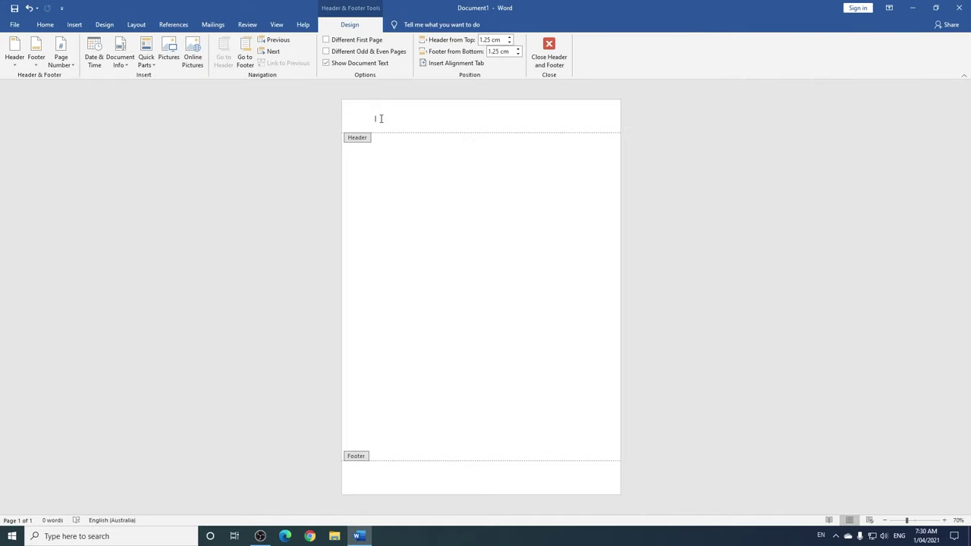
ctrl+scroll(482, 181, up, 2)
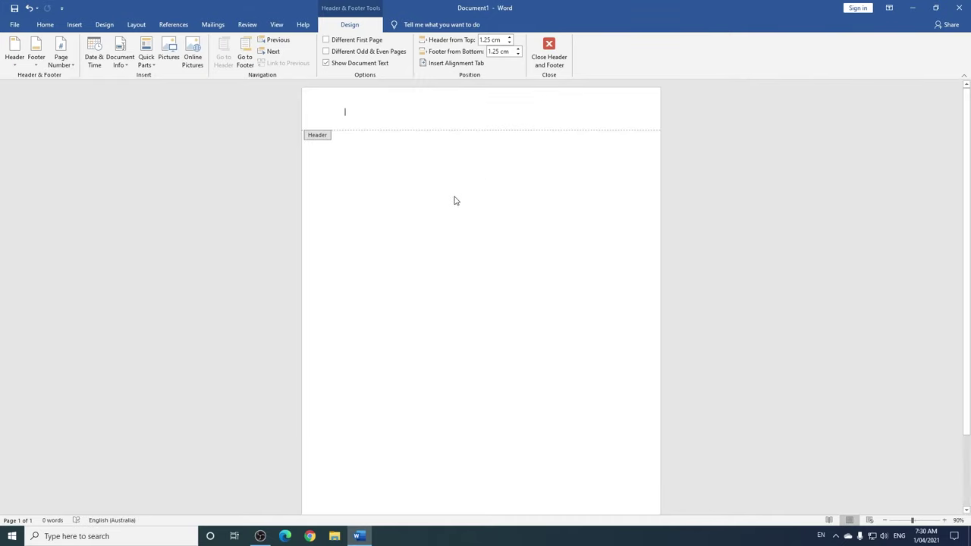
ctrl+scroll(483, 217, up, 2)
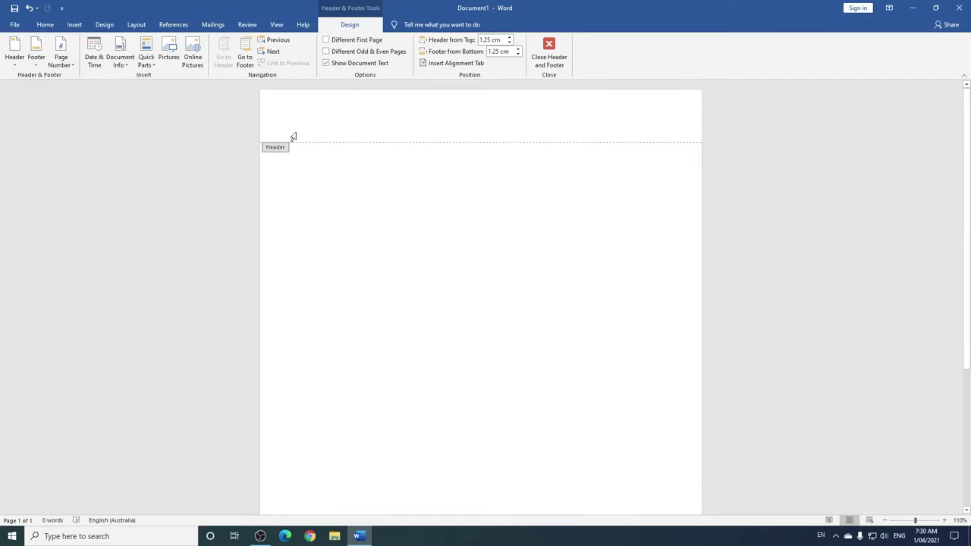
ctrl+scroll(493, 192, up, 2)
ctrl+scroll(498, 253, up, 2)
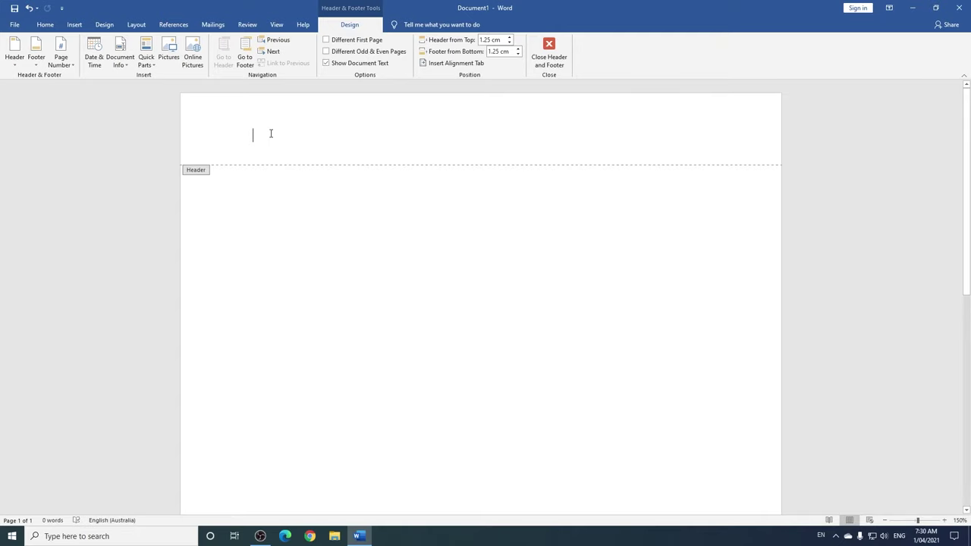
key(ctrl+v)
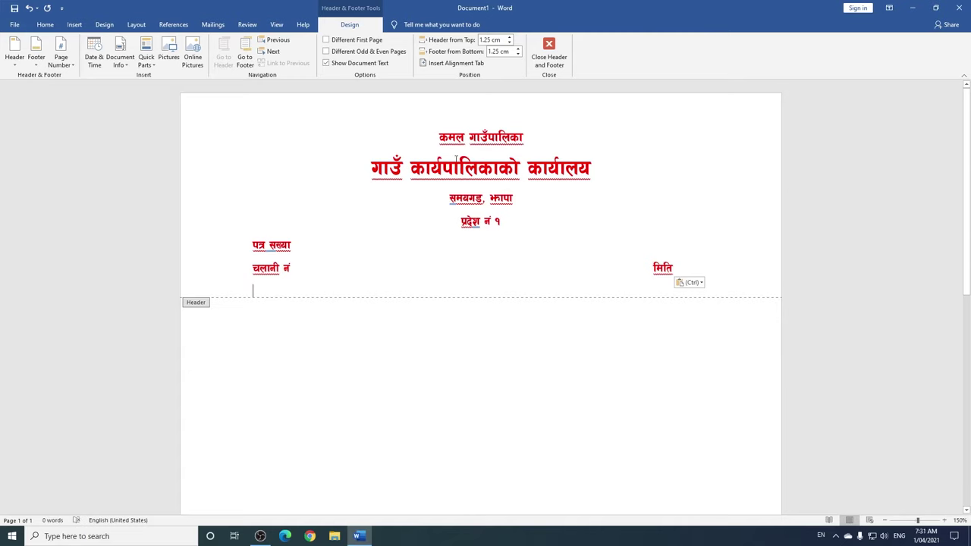
Step: Insert the Logo picture from the Desktop at the start of the header's title line
click(411, 173)
click(75, 25)
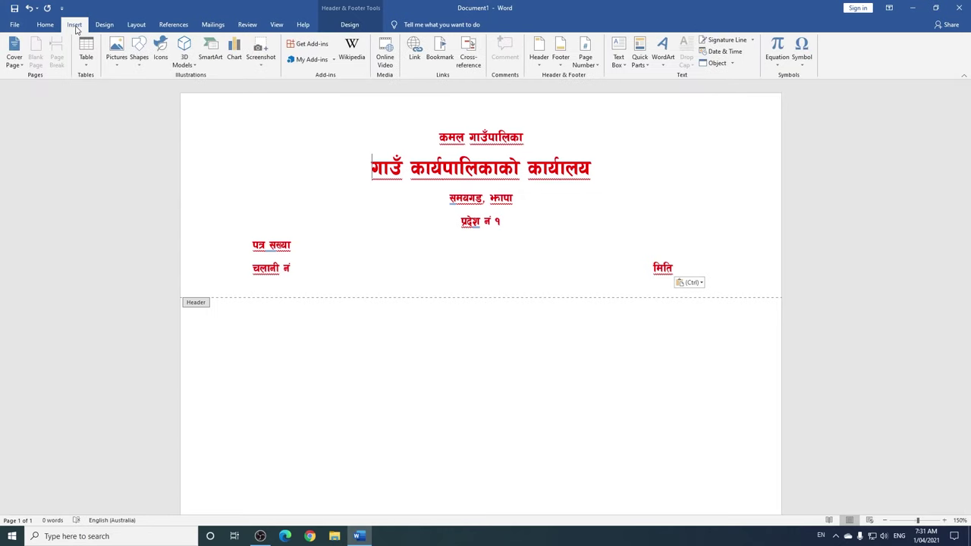
click(117, 61)
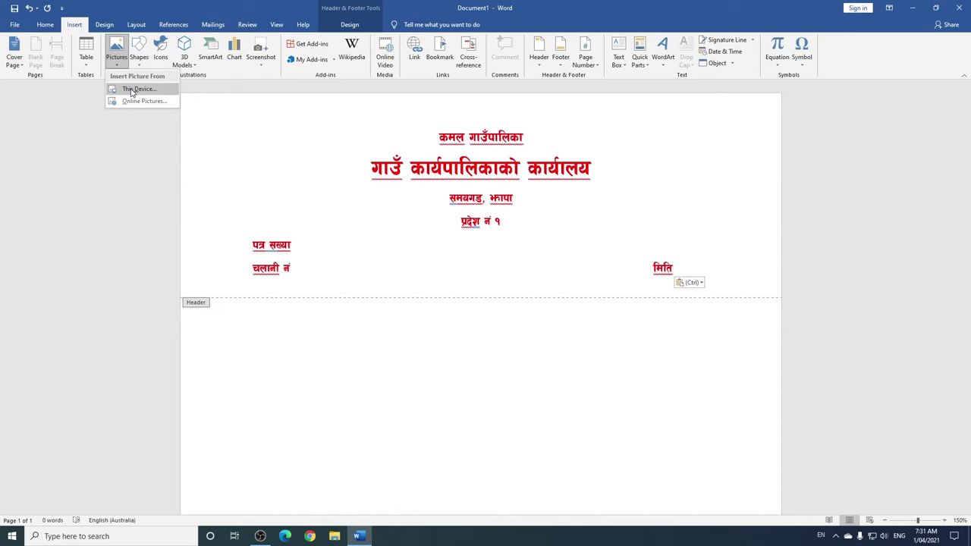
click(132, 89)
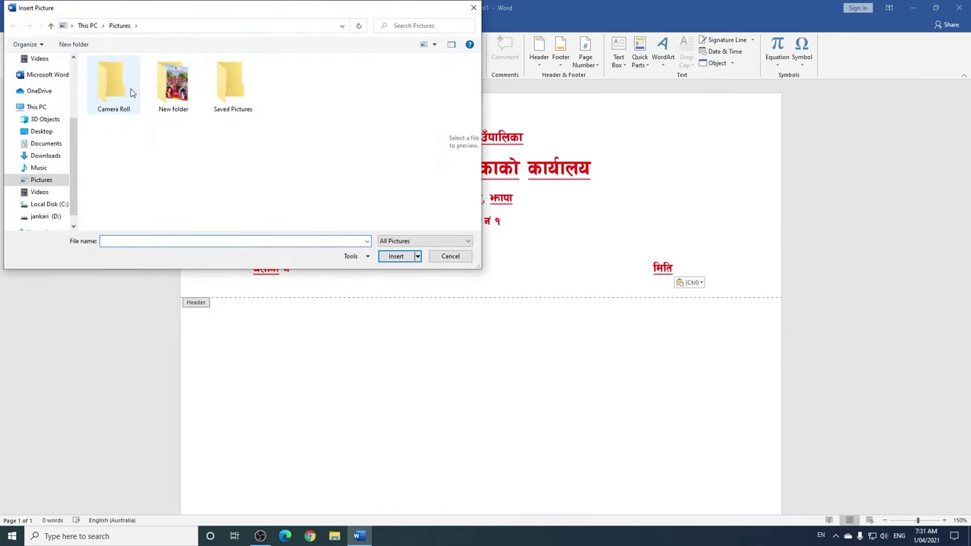
click(45, 132)
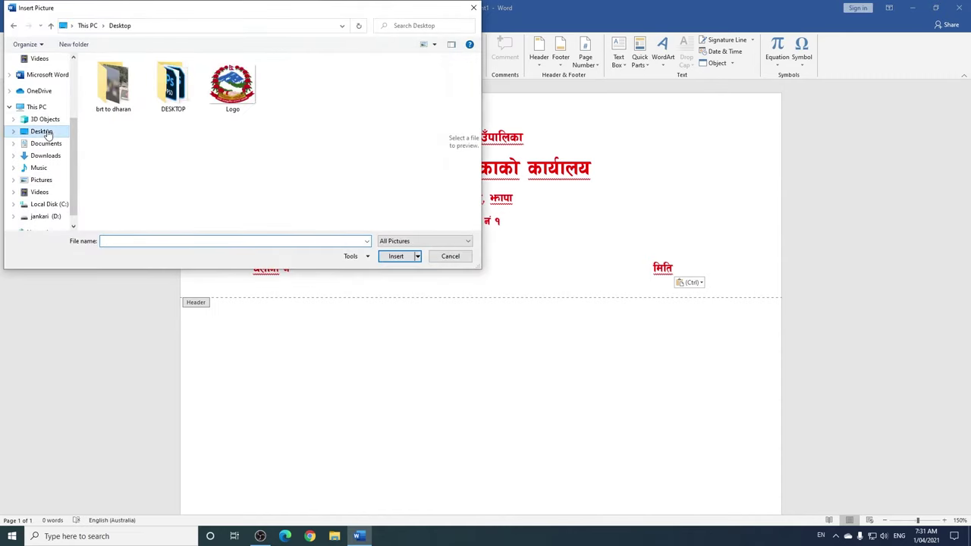
click(226, 98)
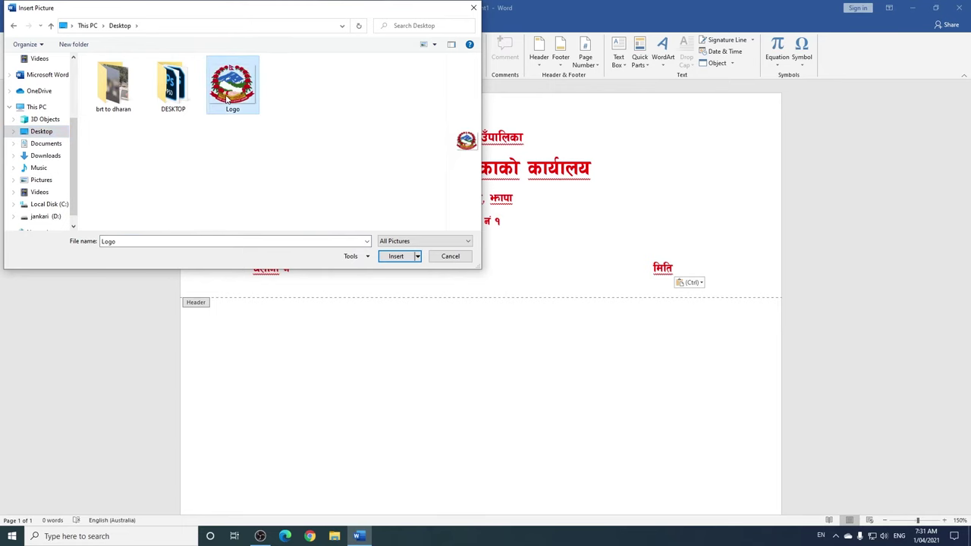
click(396, 256)
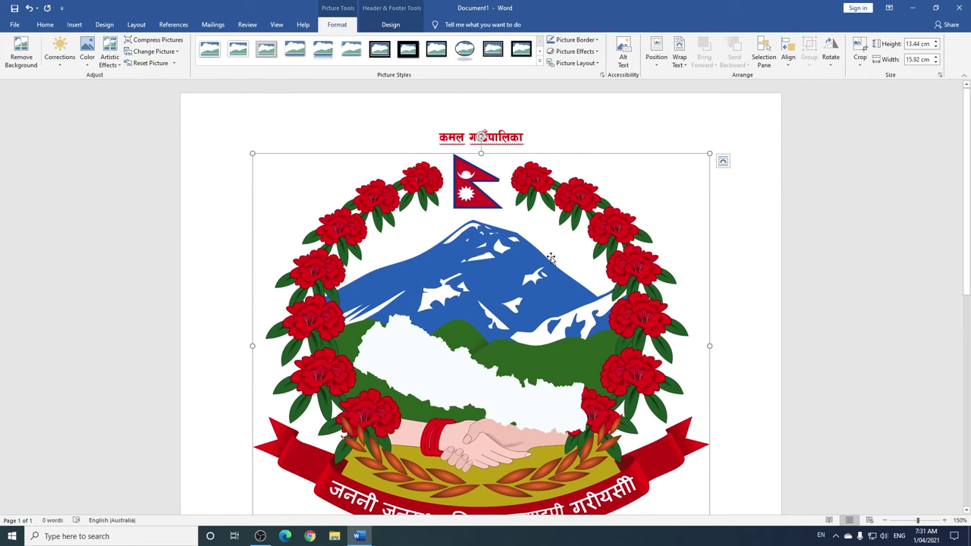
Step: Set the emblem picture's text wrapping to In Front of Text
scroll(558, 262, down, 4)
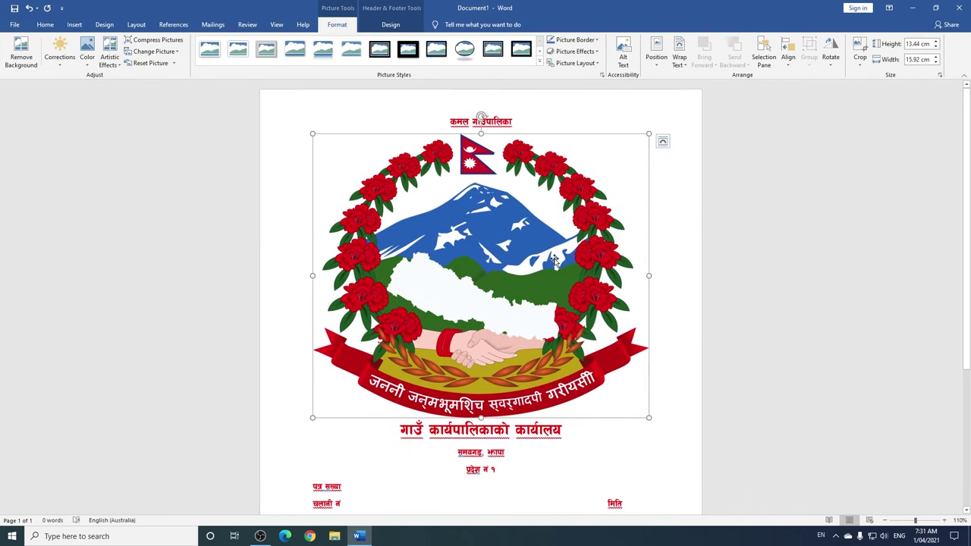
scroll(550, 261, down, 1)
scroll(546, 259, up, 1)
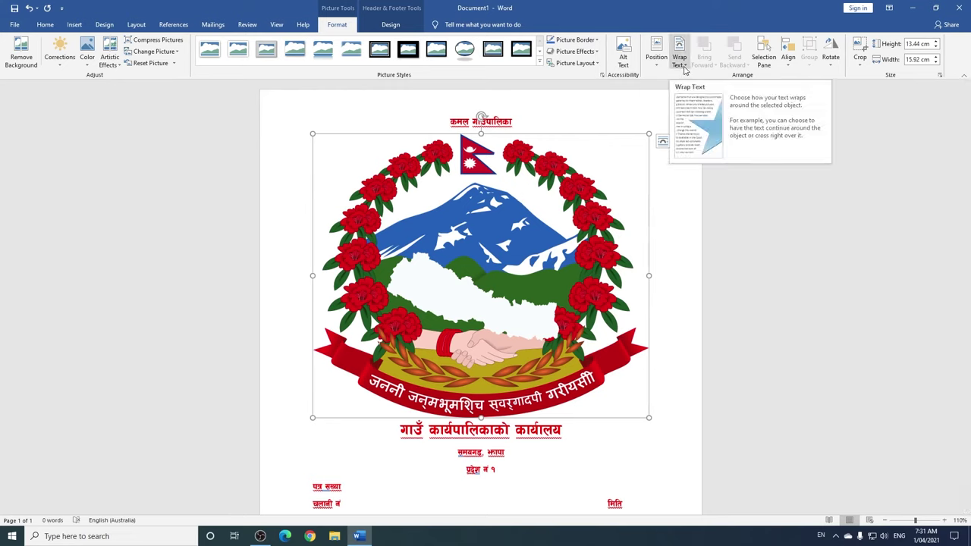
click(684, 69)
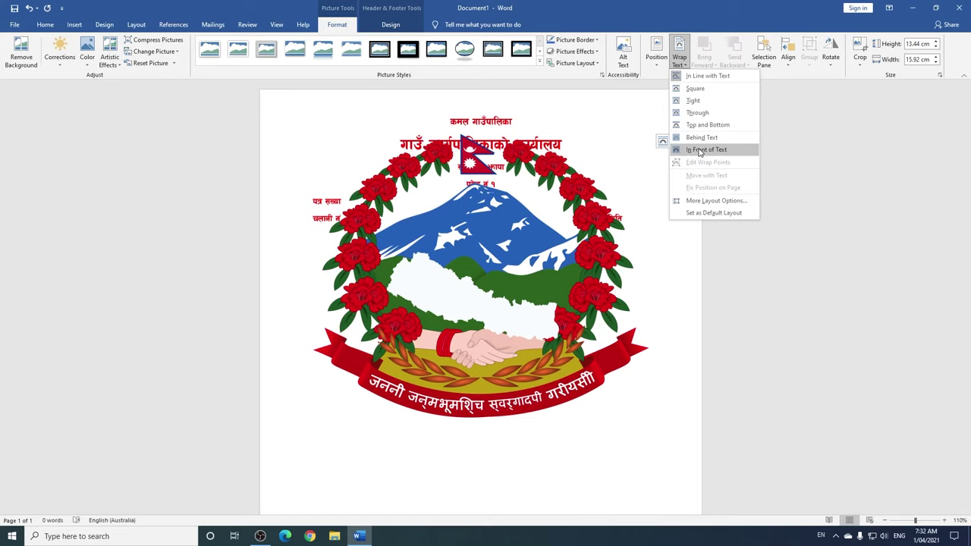
click(699, 151)
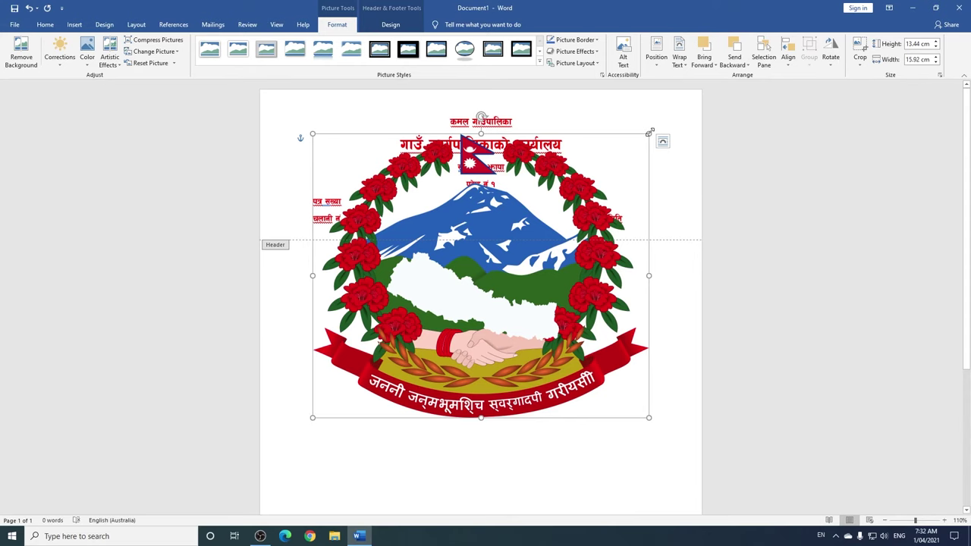
Step: Shrink the emblem to about 2.83 × 3.35 cm and place it at the header's top-left
drag(649, 133, 397, 318)
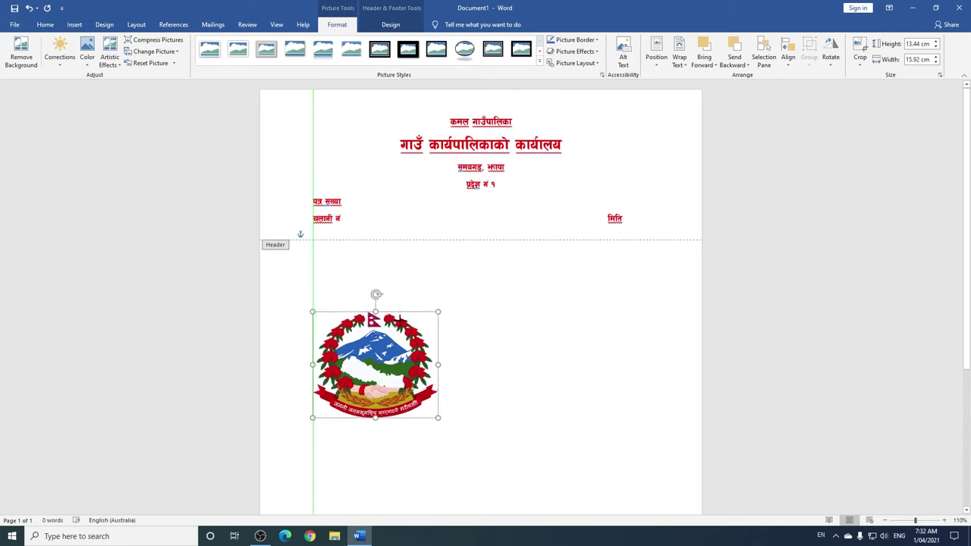
drag(395, 334, 385, 86)
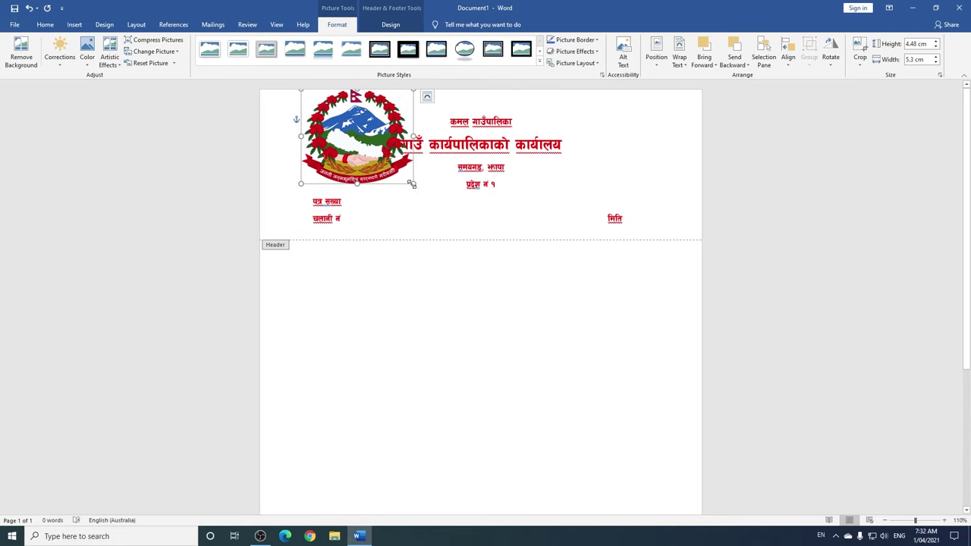
drag(412, 184, 378, 165)
mouse_move(360, 129)
mouse_down()
mouse_move(367, 159)
mouse_move(369, 144)
mouse_up()
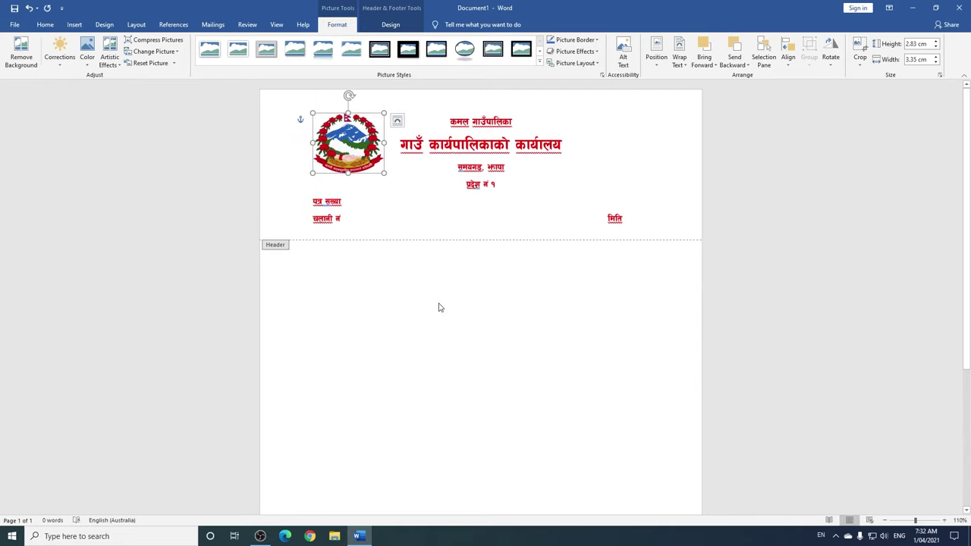
click(396, 205)
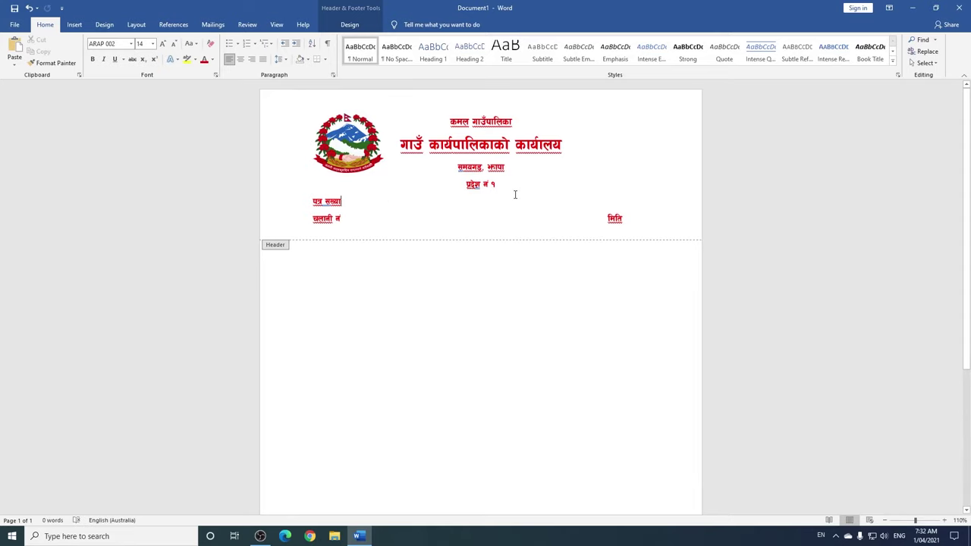
Step: Check the page and close header editing to return to the letter body
scroll(455, 182, down, 3)
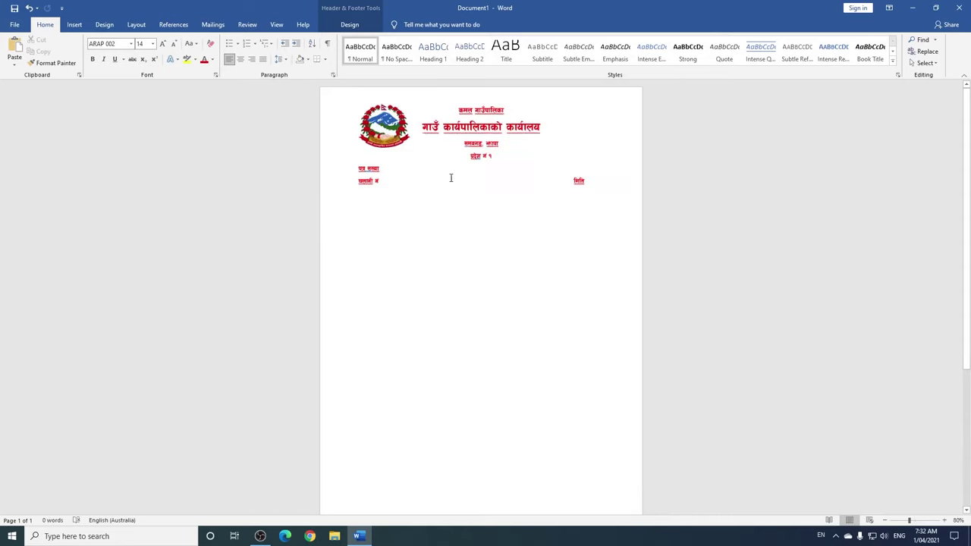
scroll(463, 176, down, 2)
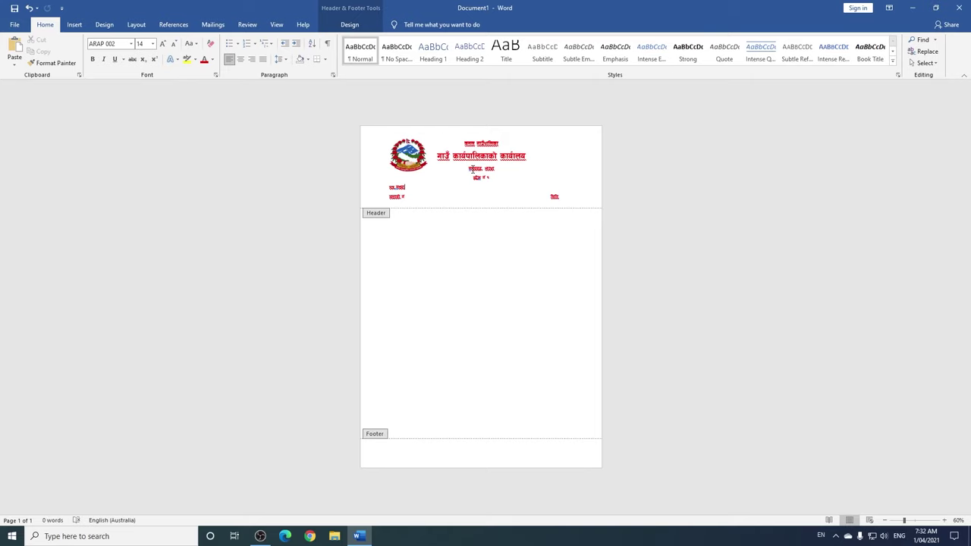
scroll(464, 172, up, 2)
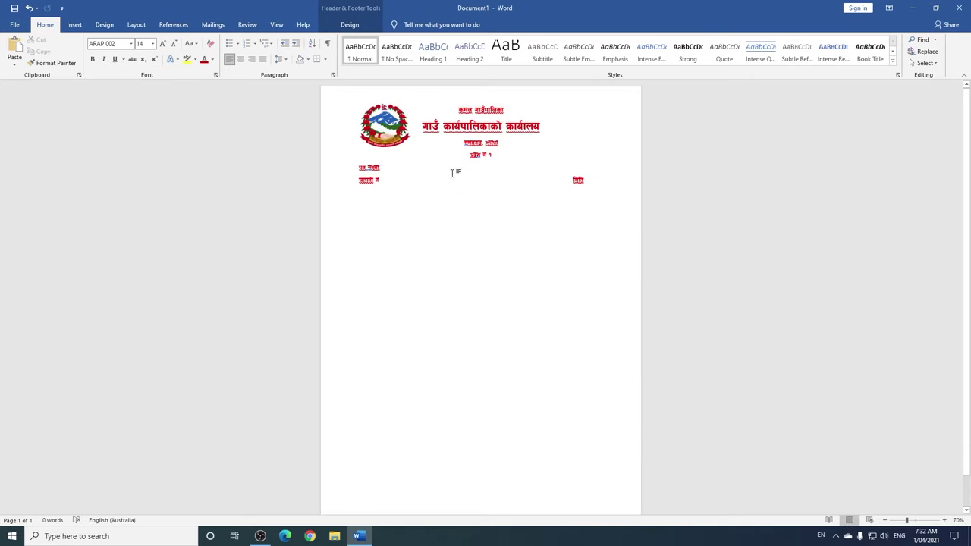
scroll(453, 172, down, 1)
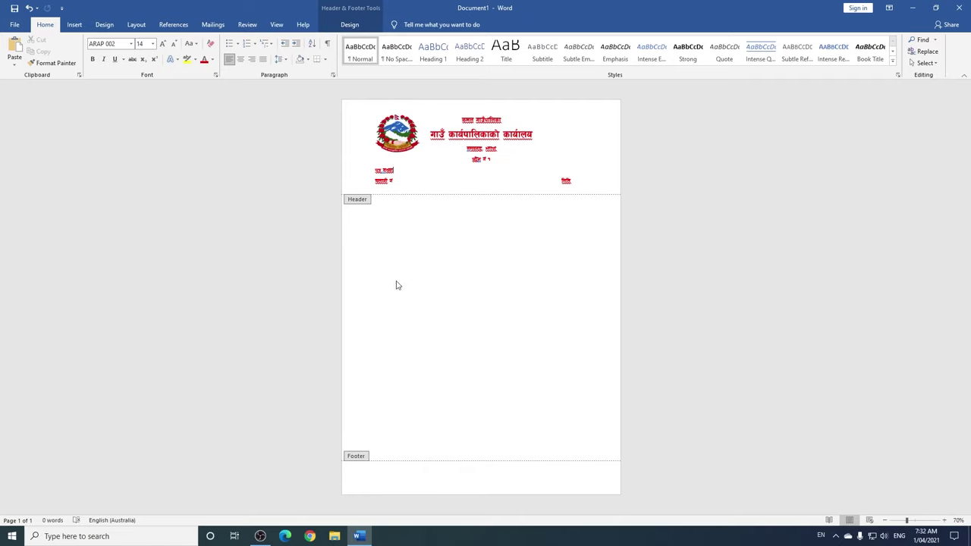
double_click(405, 257)
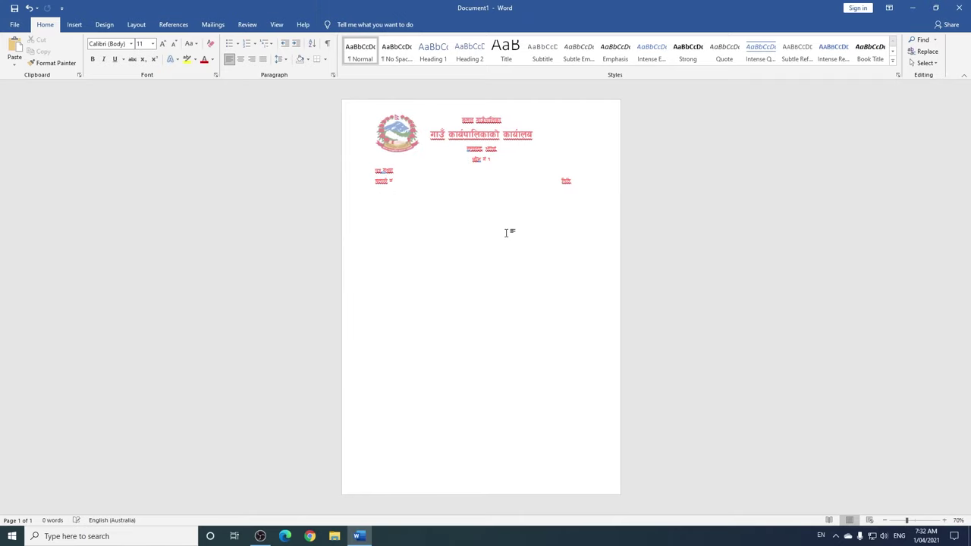
Step: Type the test word 'dfgdfgd' in the letter body below the letterhead
scroll(486, 215, up, 1)
scroll(486, 216, up, 1)
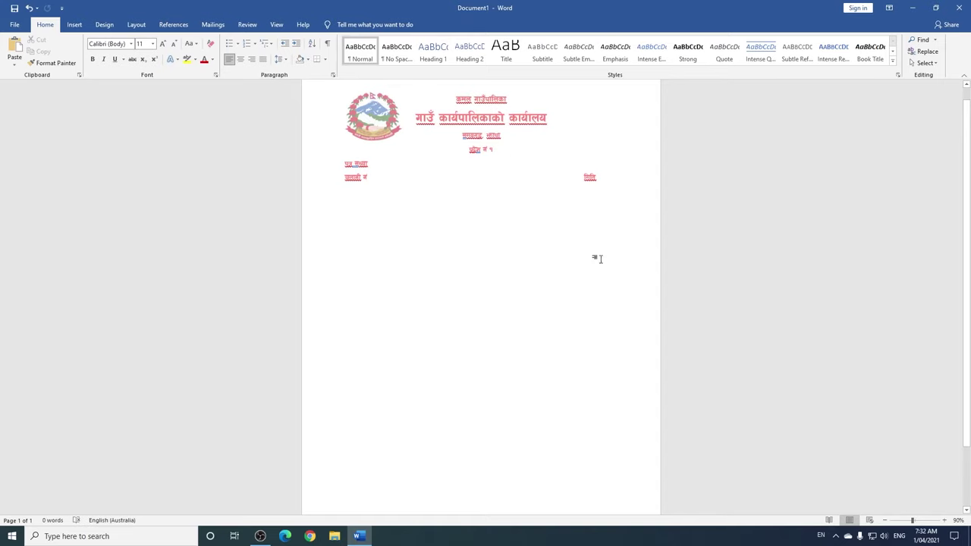
scroll(475, 239, down, 1)
scroll(440, 198, down, 2)
scroll(499, 157, up, 1)
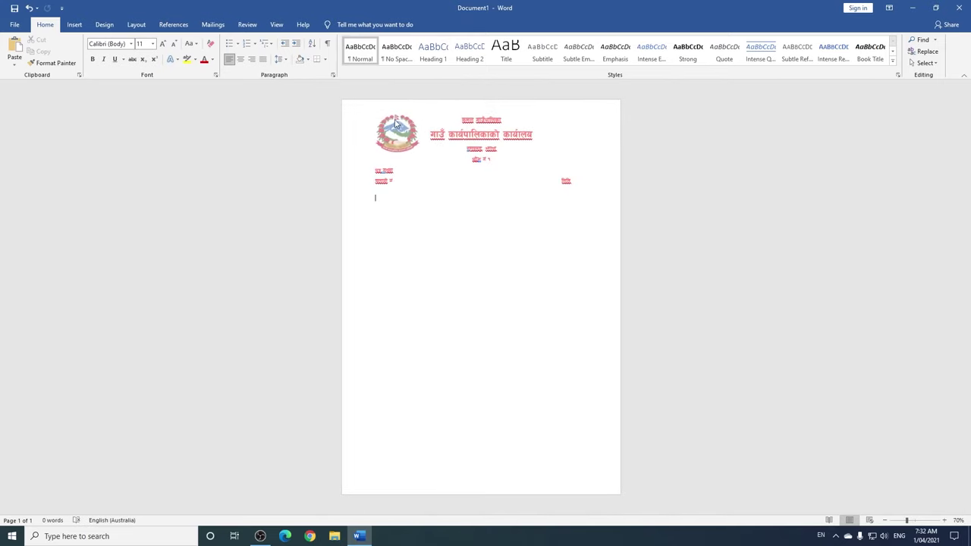
scroll(507, 169, up, 3)
scroll(429, 239, down, 2)
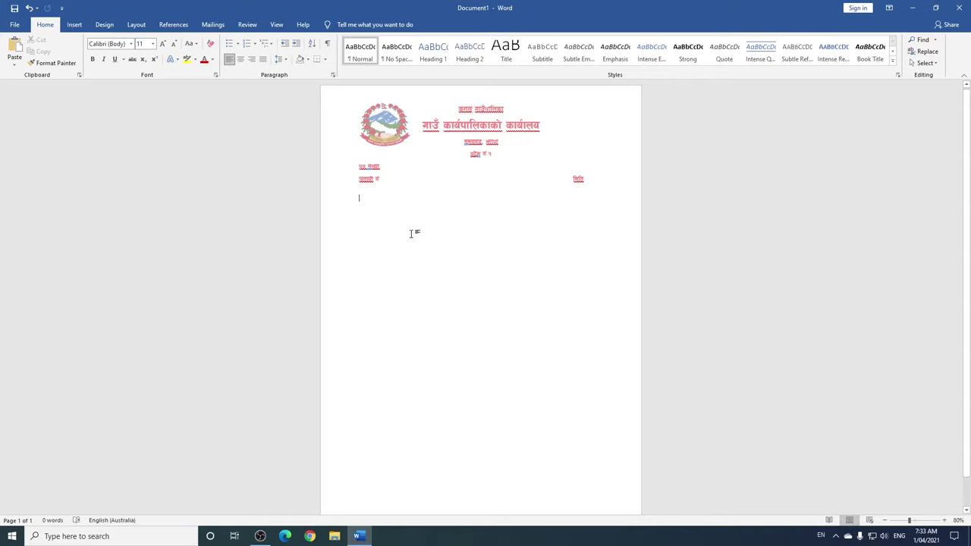
text(dfgdfgd)
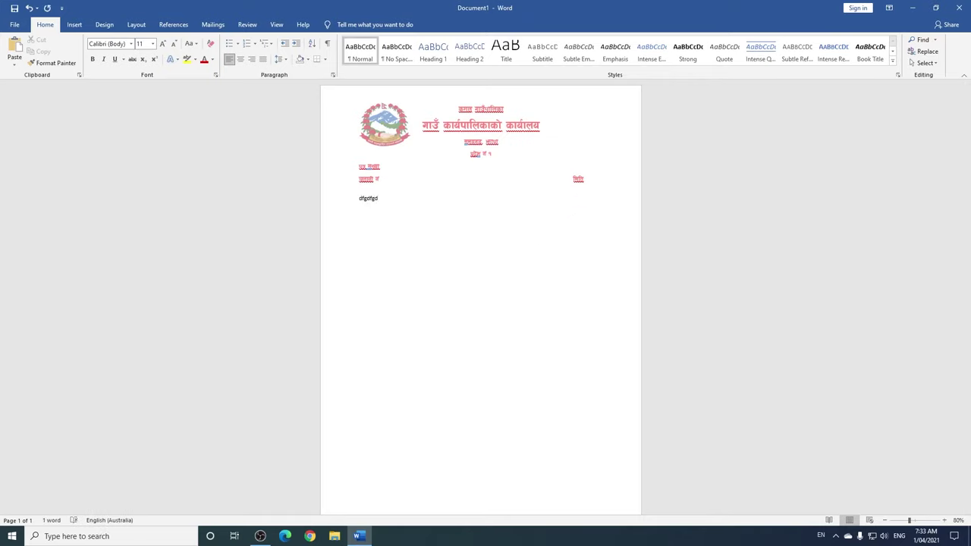
Step: Delete the test word and reopen the letterhead header for editing
key(BackSpace)
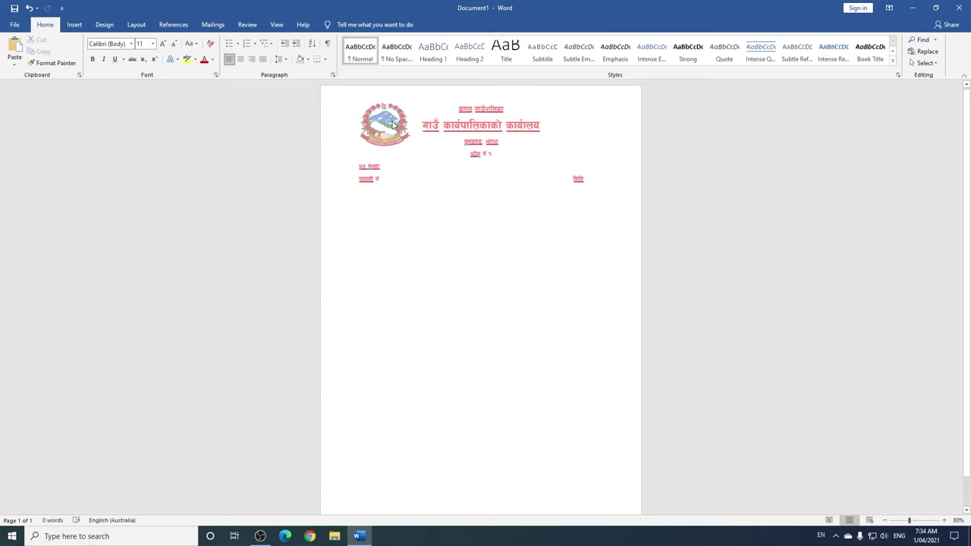
double_click(393, 123)
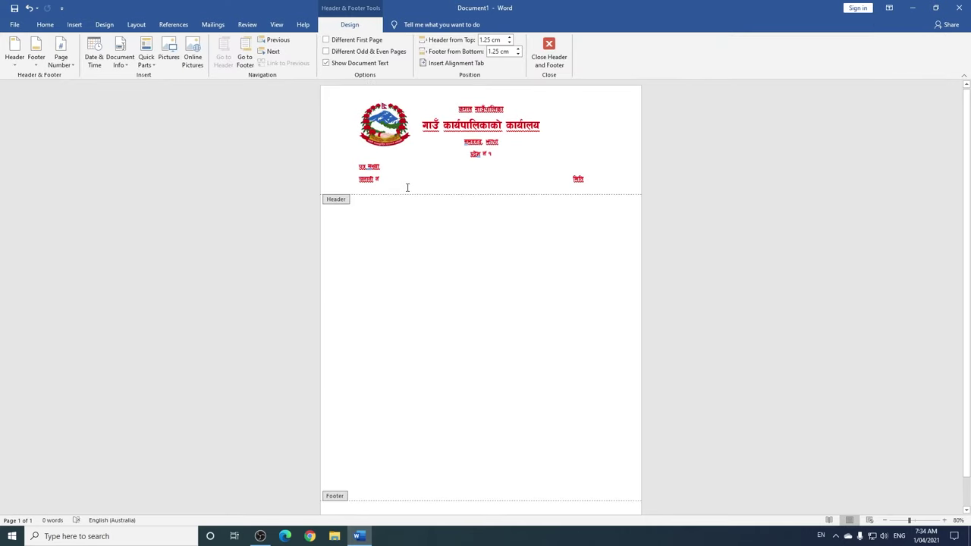
Step: Draw a 16.99 cm straight line across the header below the चलानी न and मिति line
click(74, 24)
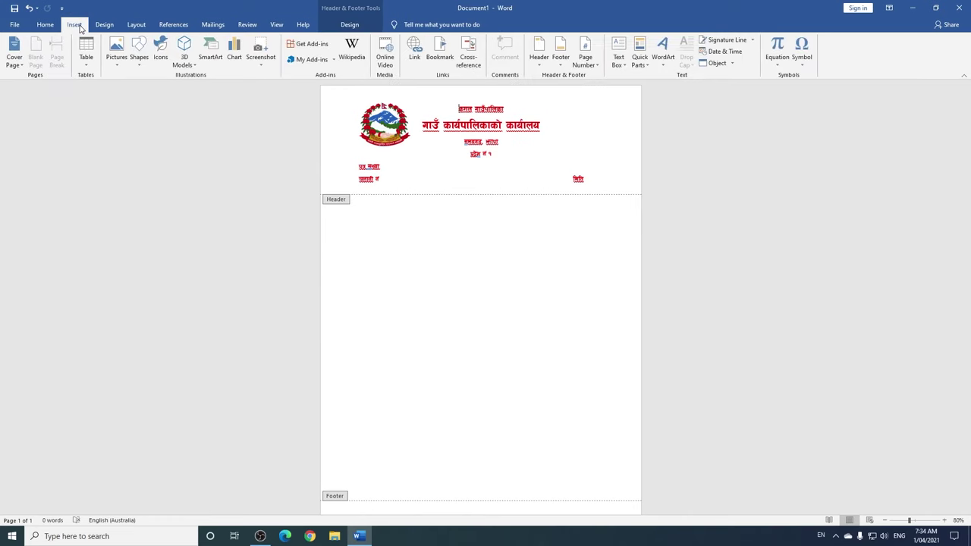
click(140, 64)
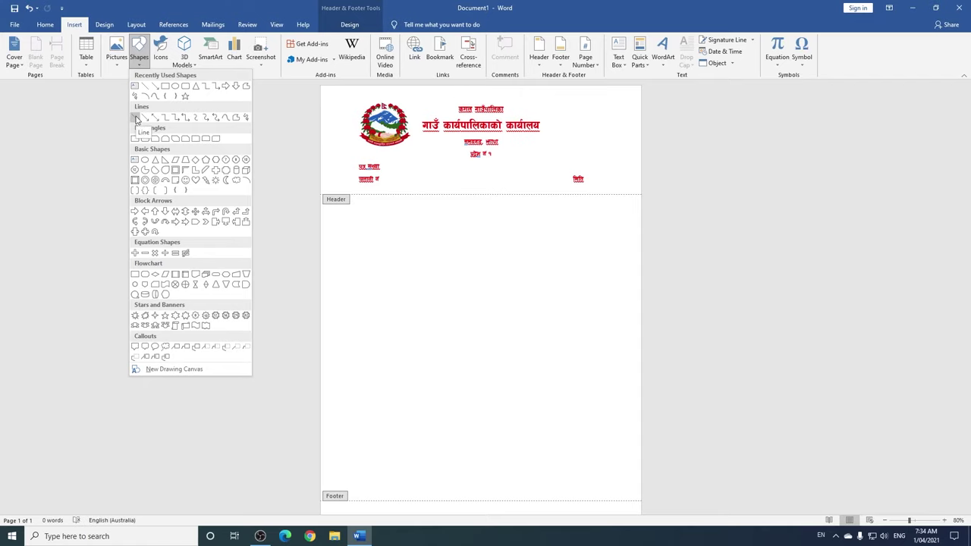
click(137, 118)
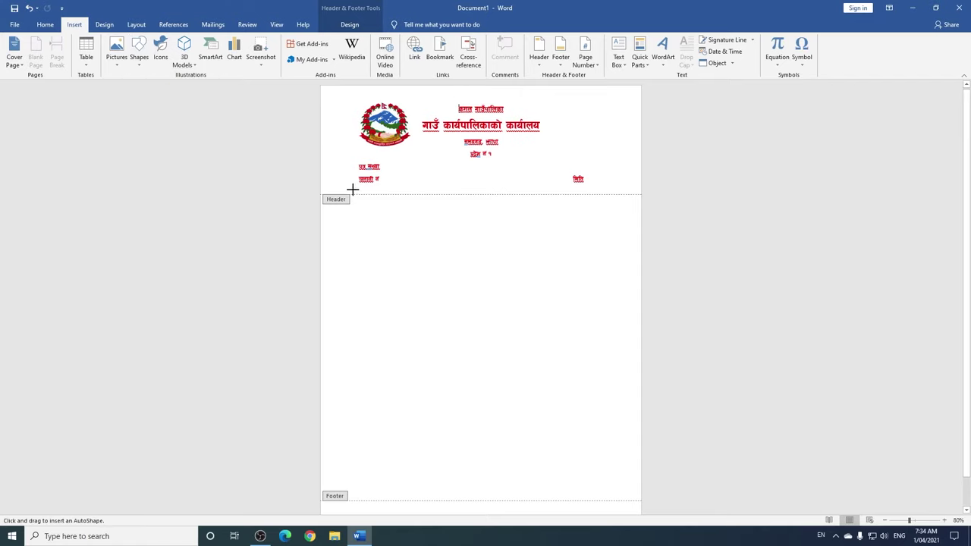
drag(353, 189, 445, 188)
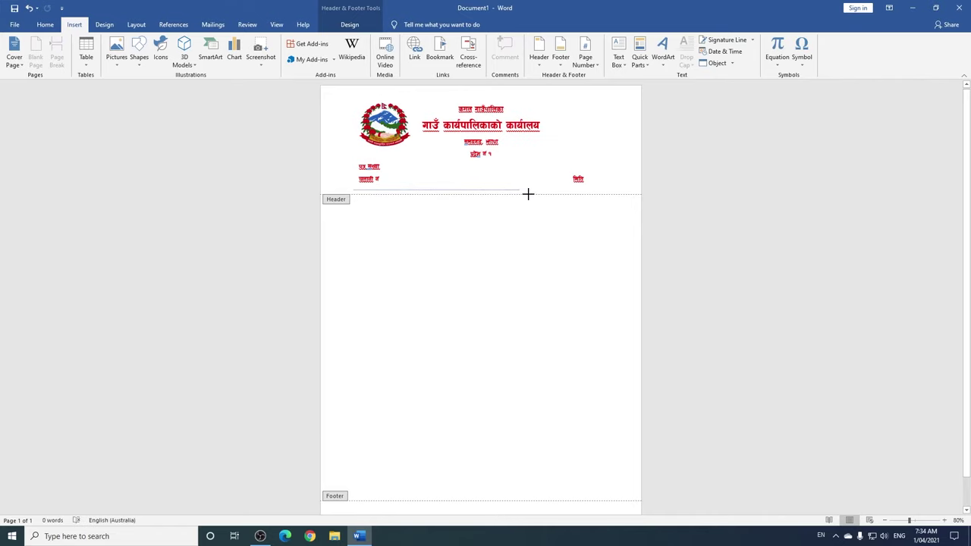
drag(447, 189, 613, 195)
drag(618, 195, 613, 195)
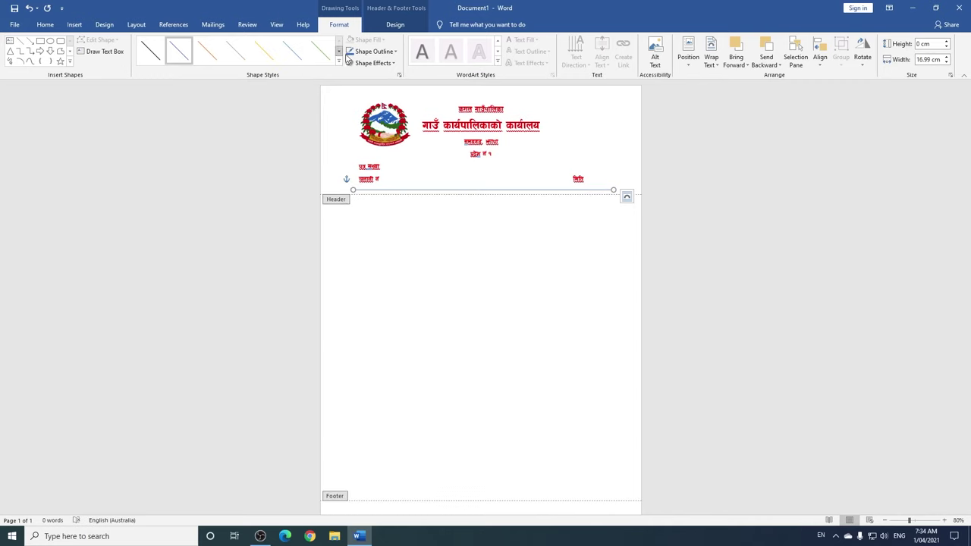
Step: Give the header line a 3 pt weight and a red outline
click(394, 51)
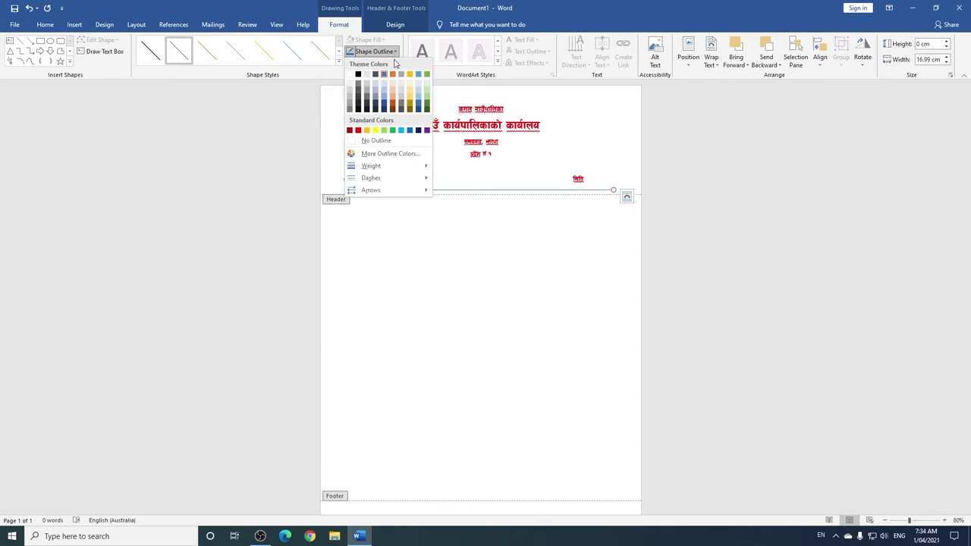
mouse_move(371, 165)
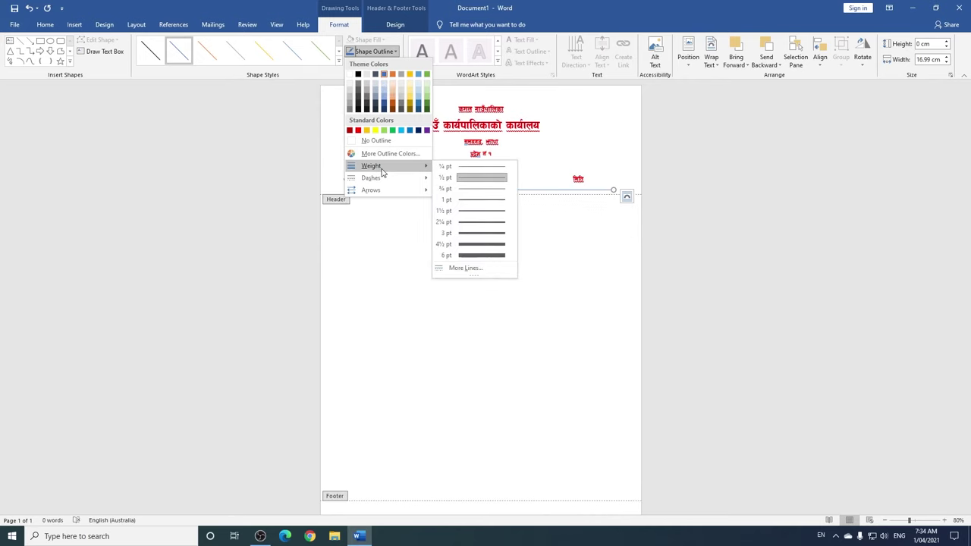
click(482, 232)
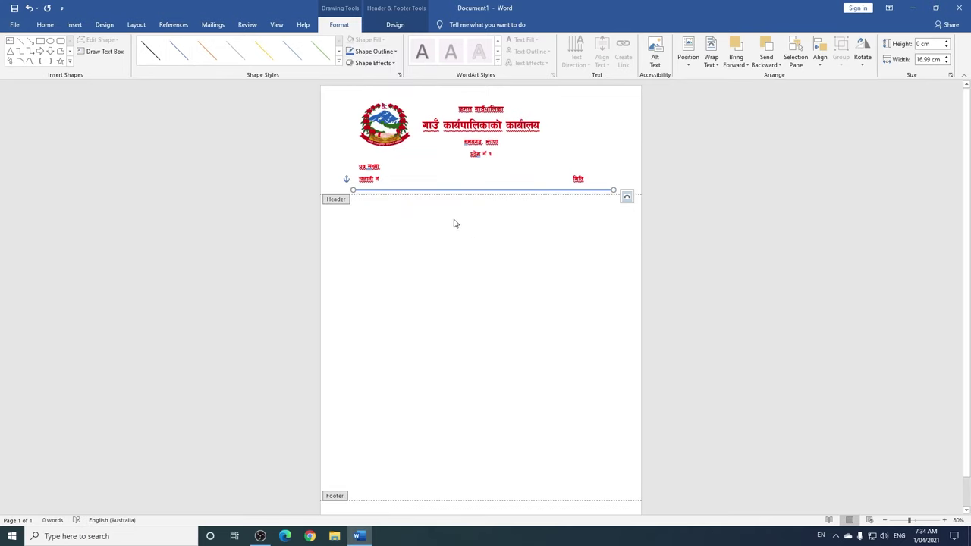
click(372, 51)
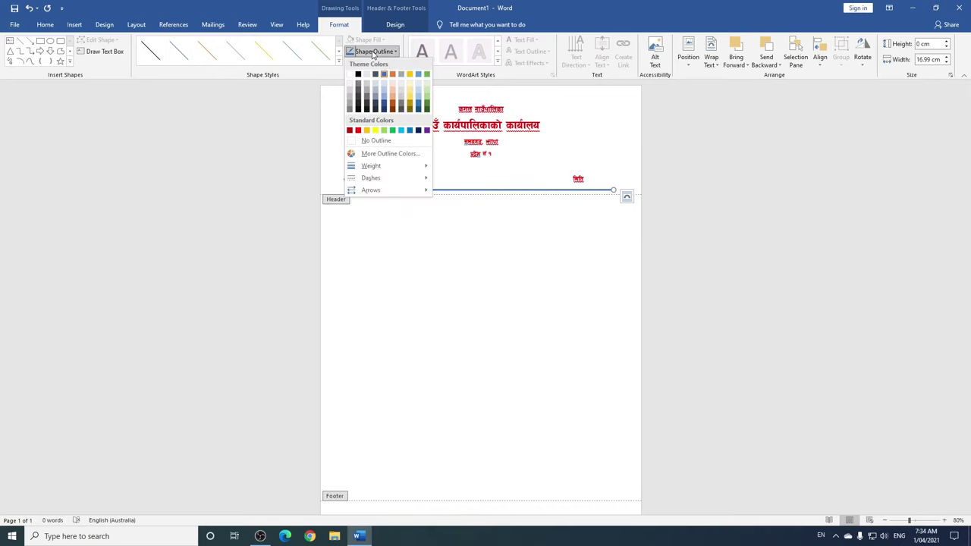
click(359, 131)
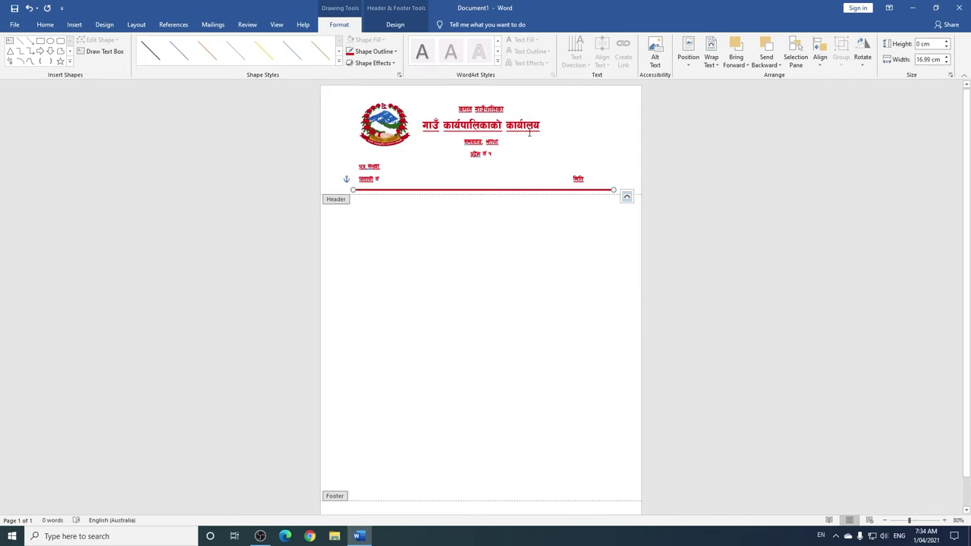
Step: Leave the header, scroll down, and open the empty footer for editing
double_click(388, 227)
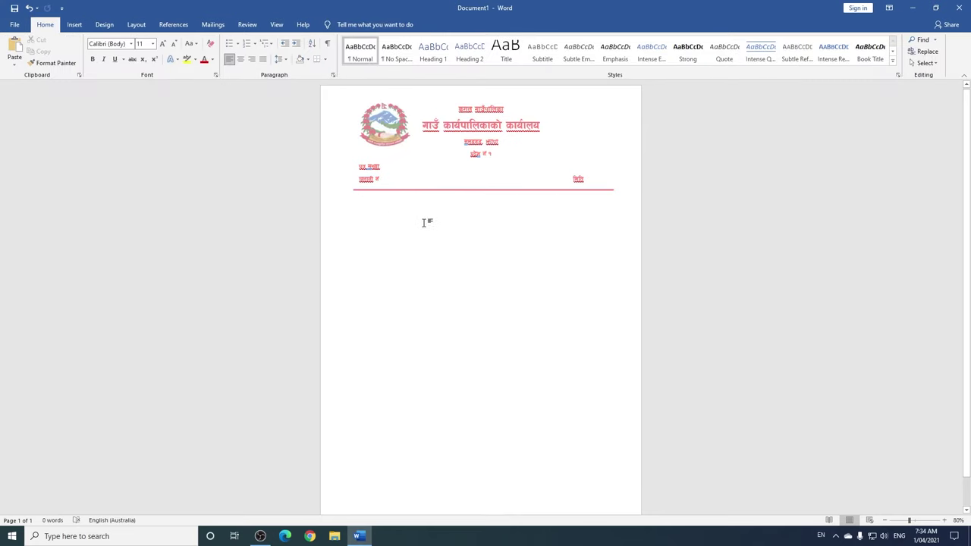
ctrl+scroll(414, 216, down, 1)
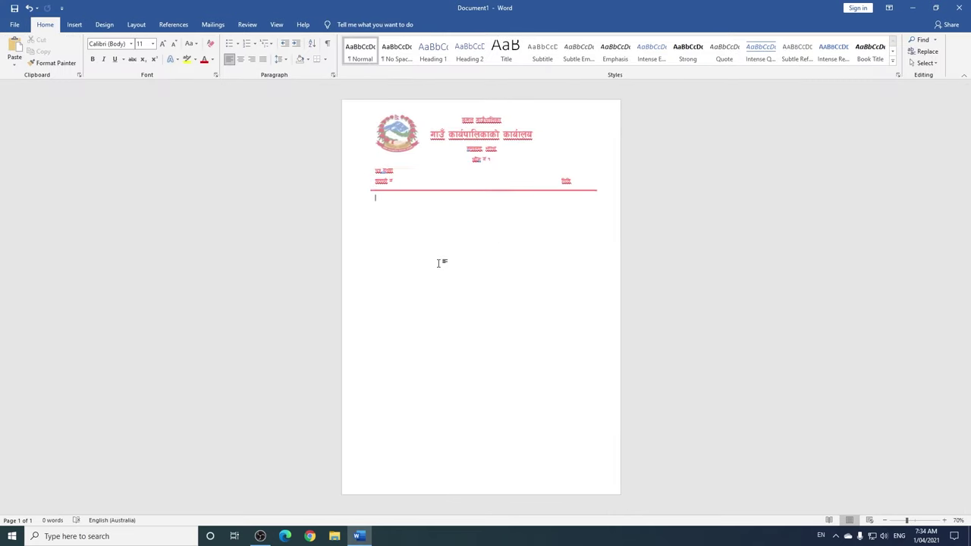
ctrl+scroll(479, 239, down, 1)
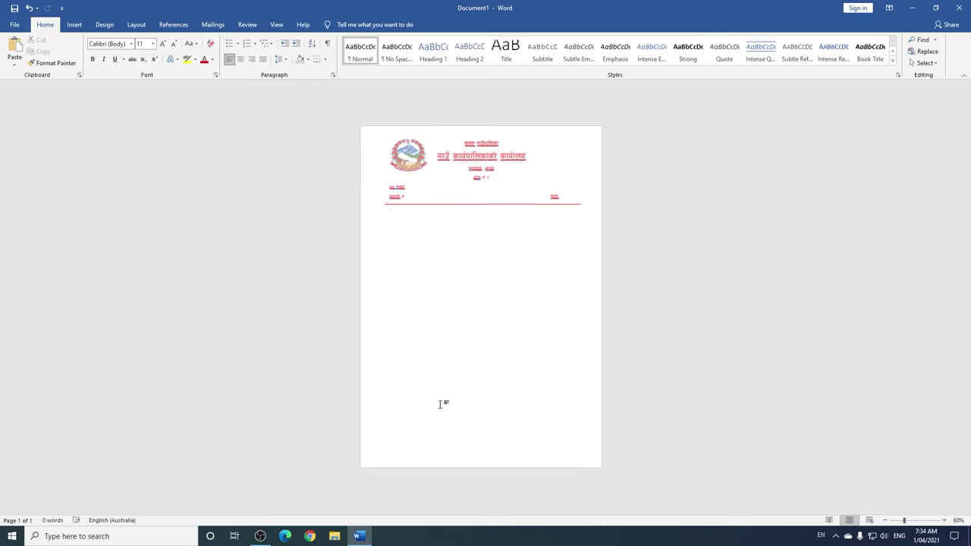
double_click(431, 455)
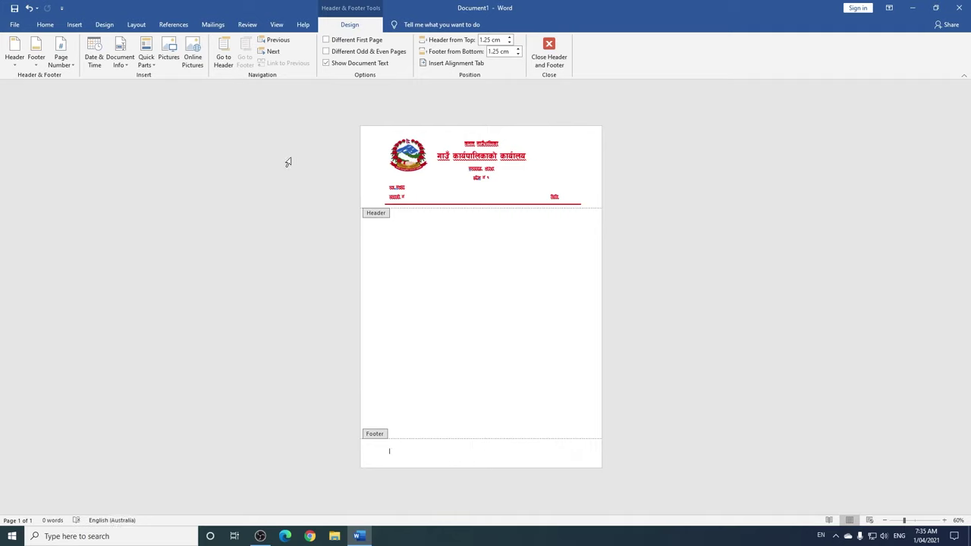
Step: Set the footer font to Preeti and enlarge the text size three steps
click(67, 25)
click(45, 24)
click(113, 44)
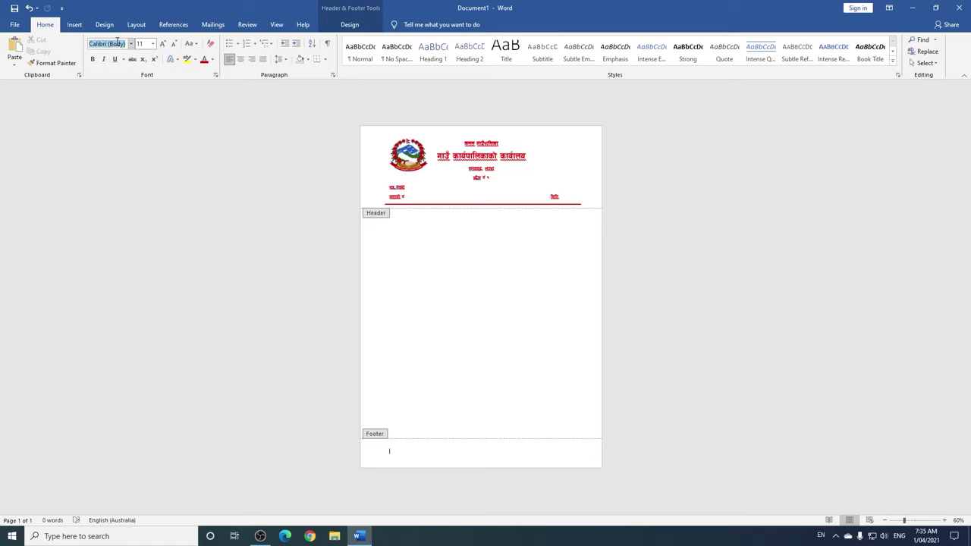
text(Preeti)
key(Return)
click(161, 44)
click(161, 44)
click(162, 44)
Step: Type 'सम्पर्क नं :', 'ठेगाना' and 'इमेल' at the footer's left, centre and right, then select them
text(u)
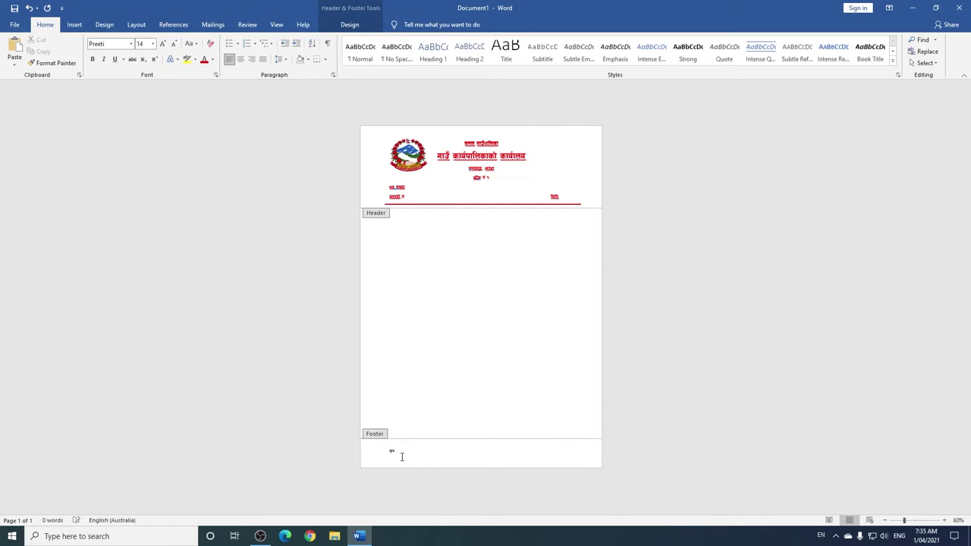
ctrl+scroll(507, 388, up, 4)
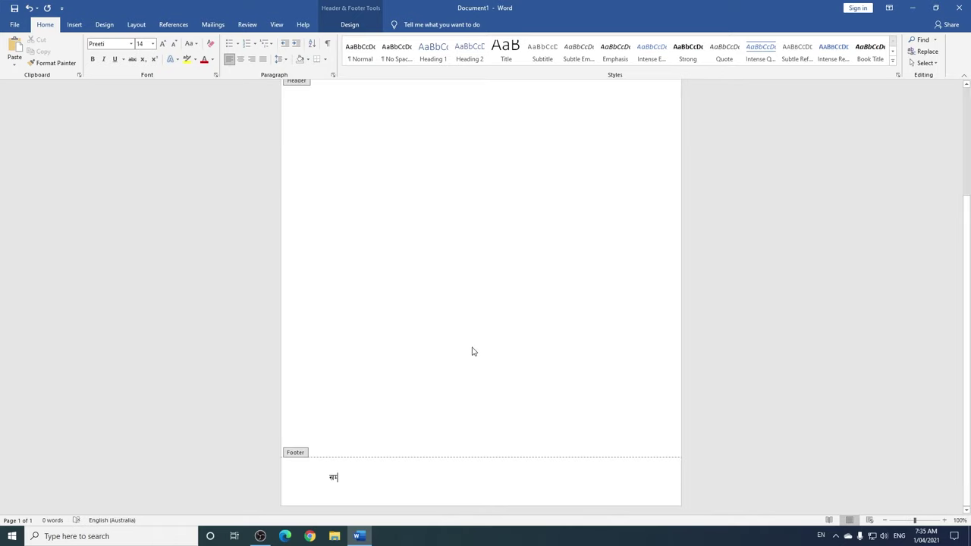
text(d\k)
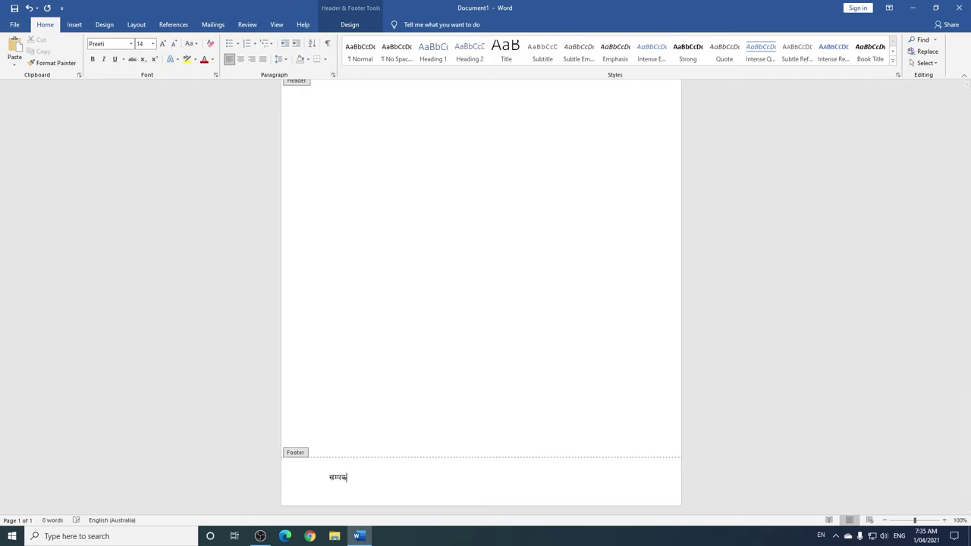
text(s{g+)
key(Tab)
text(O)
text(ufgf)
text(:)
key(Tab)
text(Od)
text(n)
text(:)
key(BackSpace)
text(M)
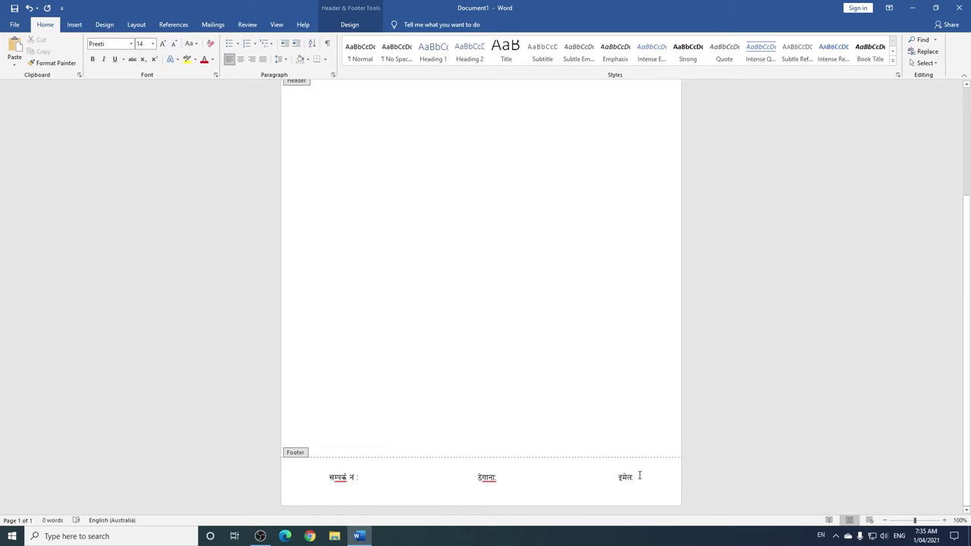
drag(637, 477, 326, 478)
ctrl+scroll(470, 399, up, 1)
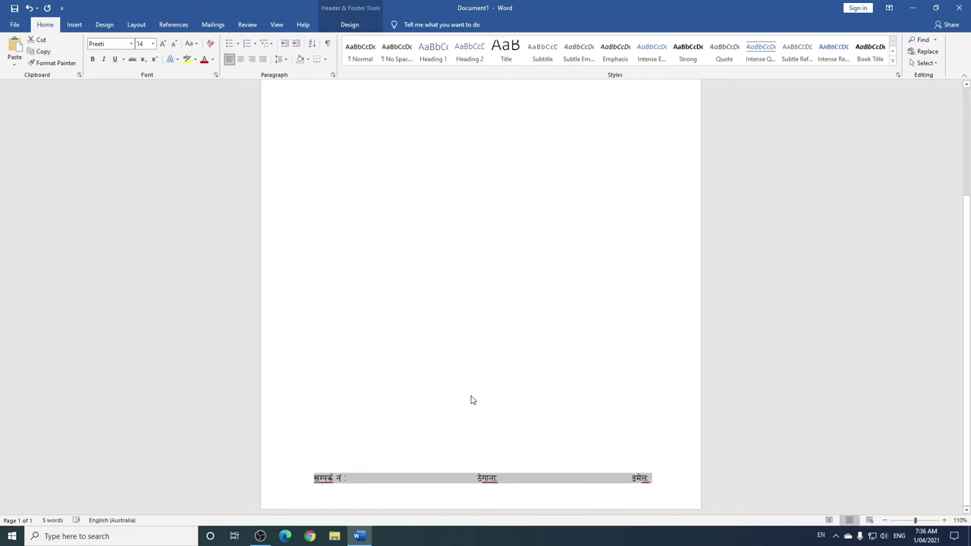
Step: Apply the ARAP 002 font and red colour to the selected footer labels
click(112, 45)
text(ARAP 002)
key(Return)
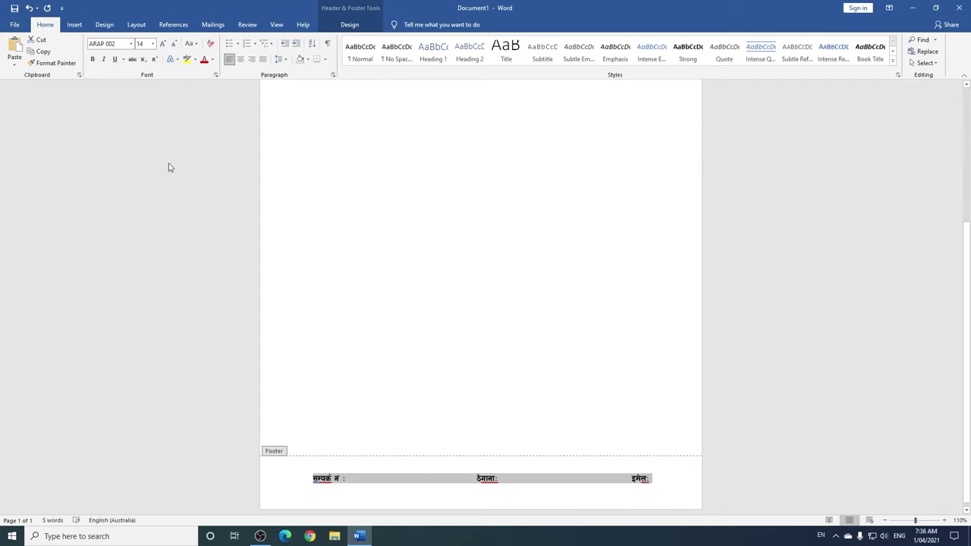
click(213, 63)
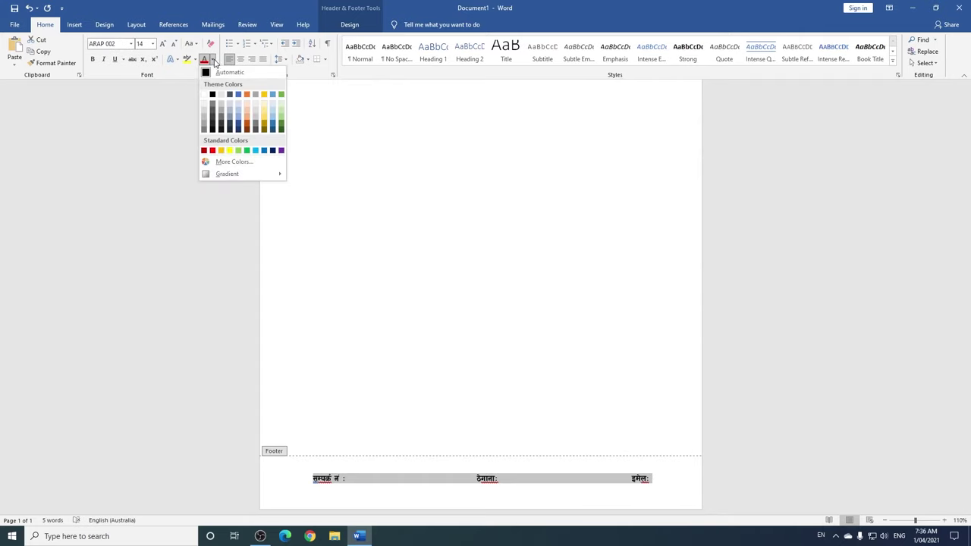
click(210, 151)
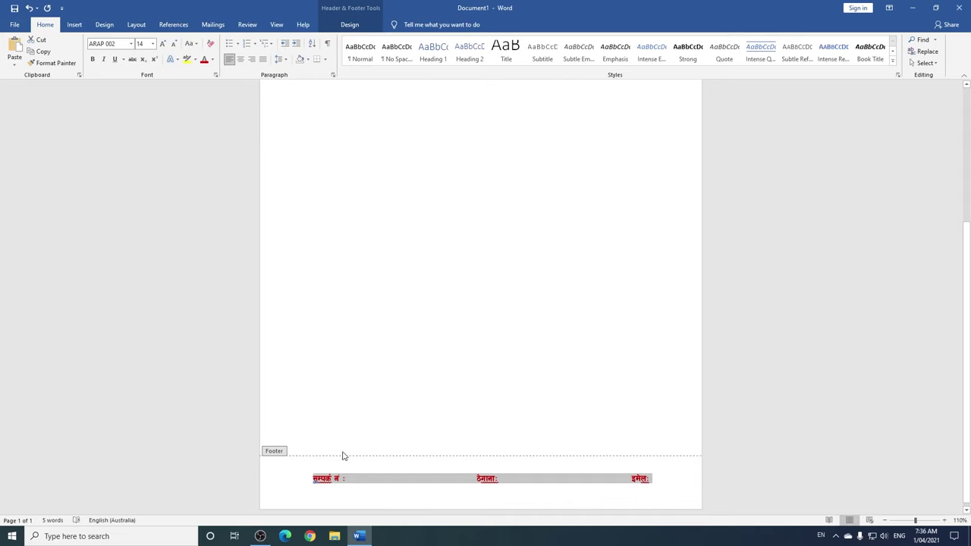
ctrl+scroll(531, 293, down, 3)
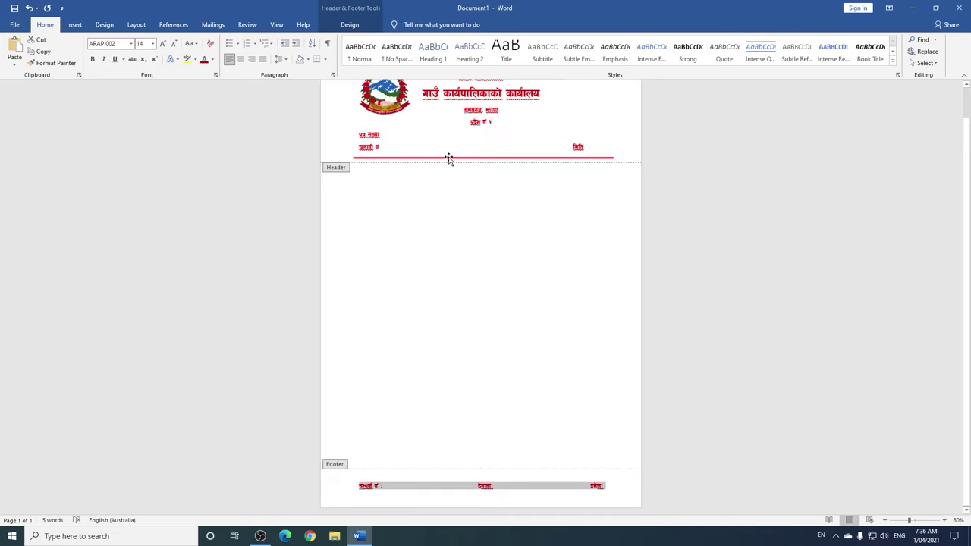
Step: Copy the red header rule into the footer just above the labels, then close header editing
click(448, 159)
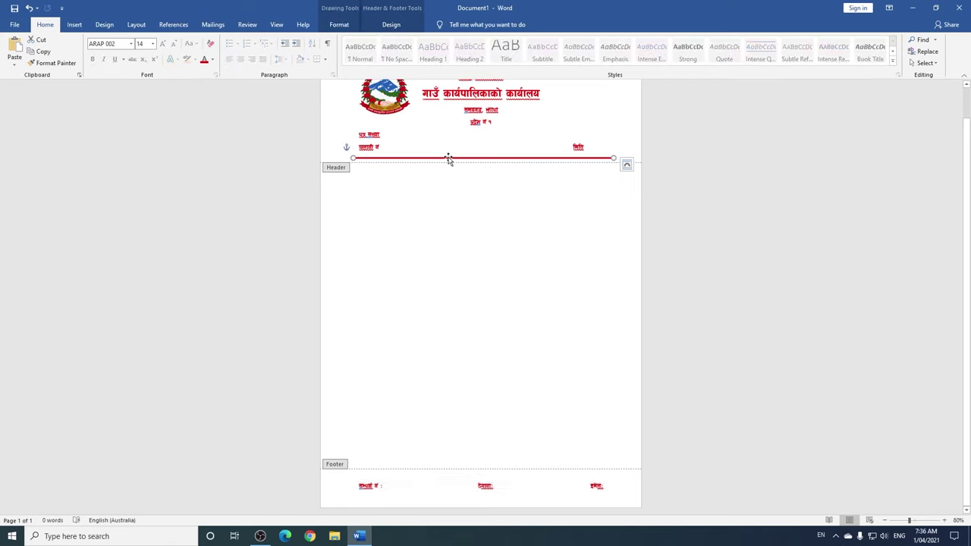
drag(448, 158, 451, 162)
drag(450, 163, 443, 478)
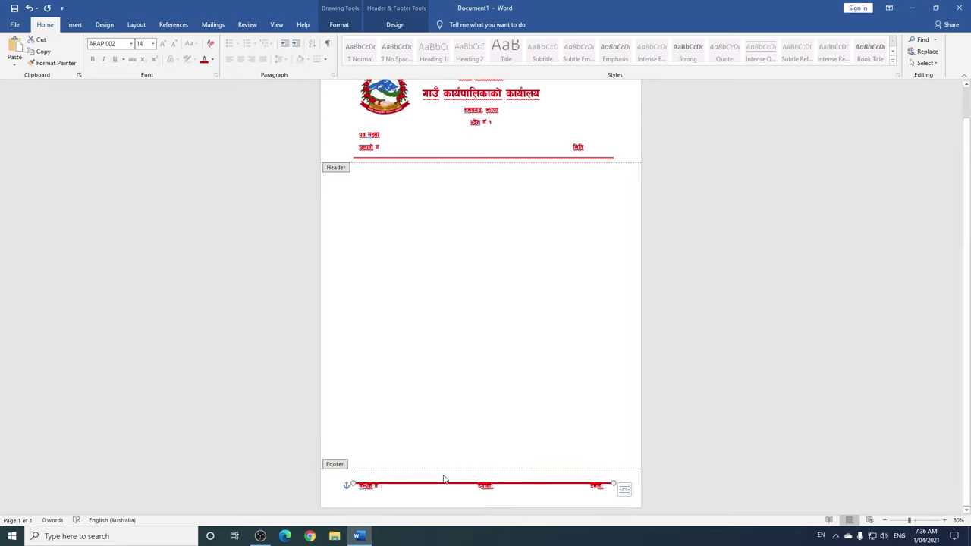
drag(437, 481, 438, 475)
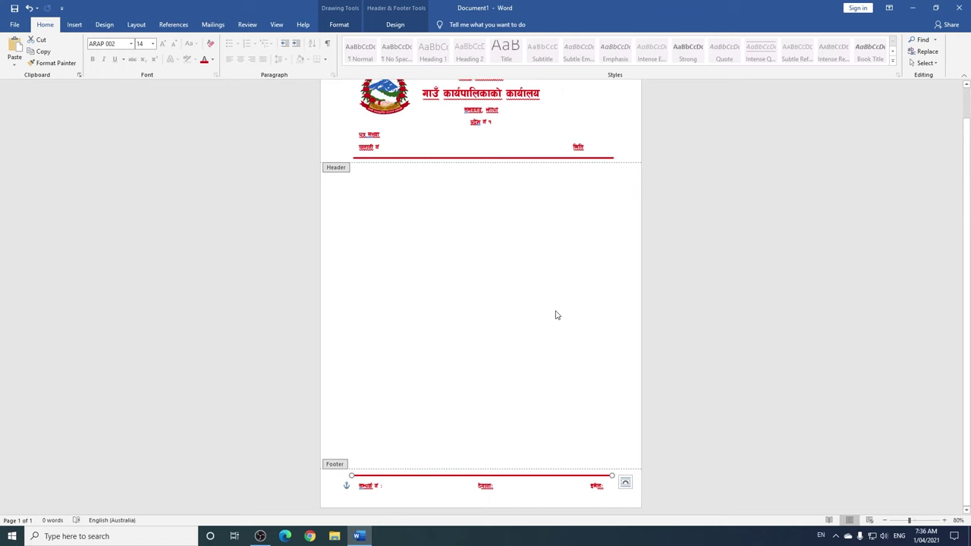
double_click(506, 278)
Step: Insert two page breaks so the red letterhead header and footer repeat on pages two and three
ctrl+scroll(471, 267, down, 4)
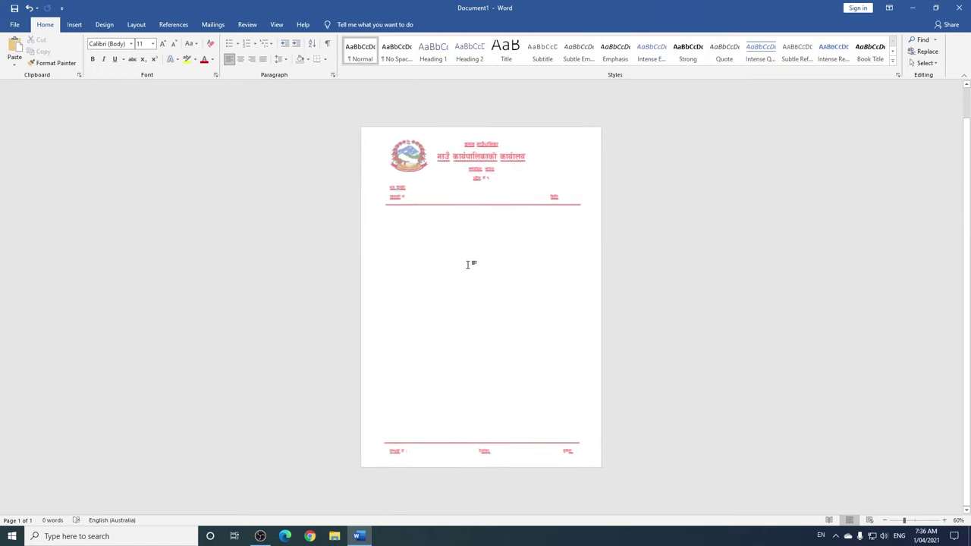
ctrl+scroll(474, 269, up, 2)
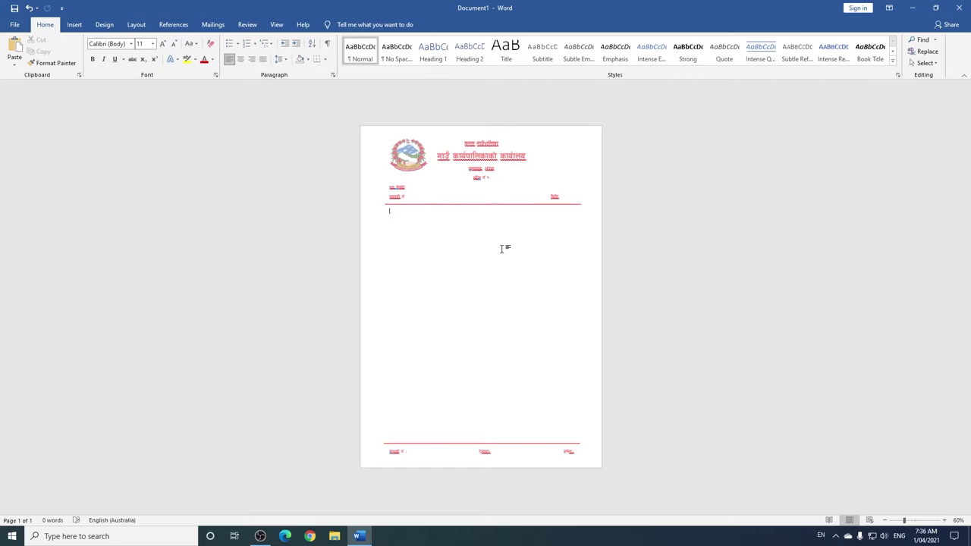
ctrl+scroll(503, 244, up, 3)
scroll(499, 241, down, 1)
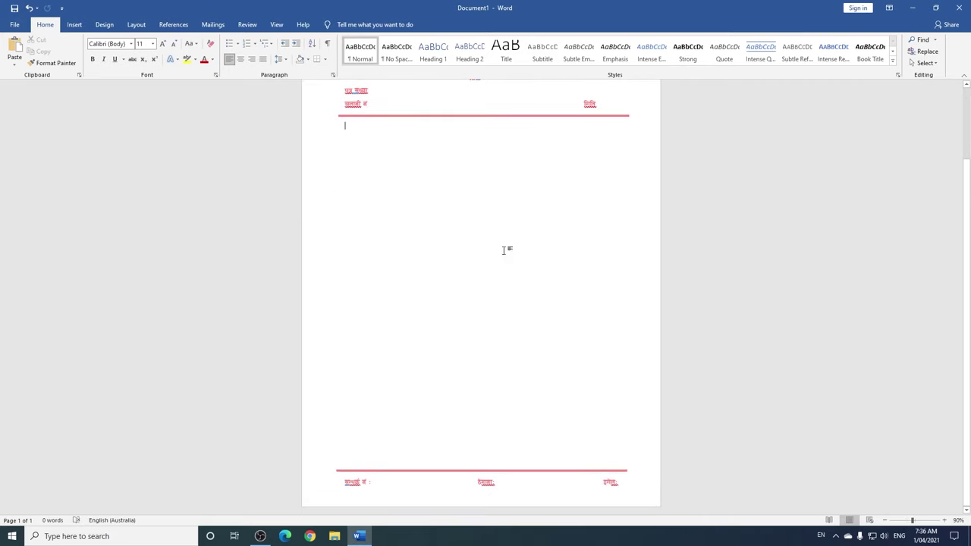
ctrl+scroll(510, 250, down, 2)
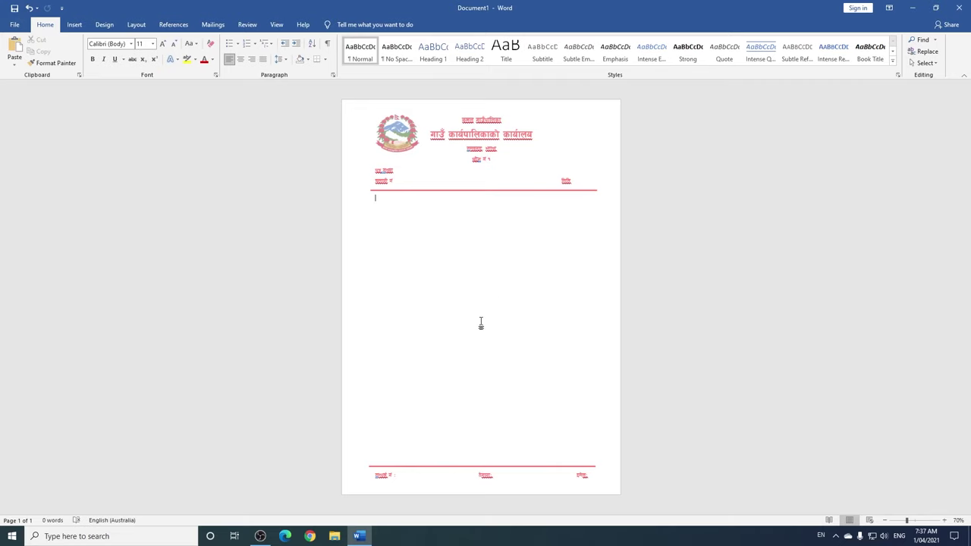
key(ctrl+Return)
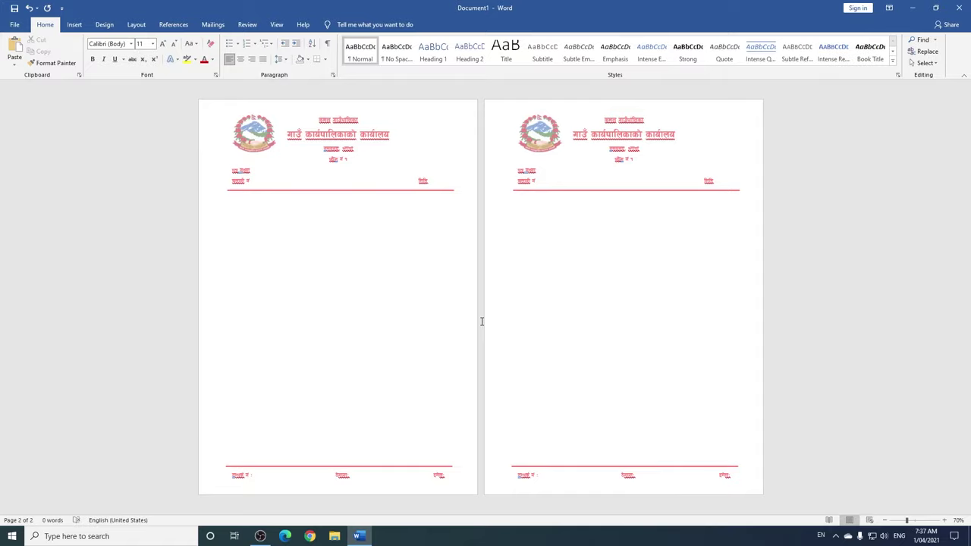
key(ctrl+Return)
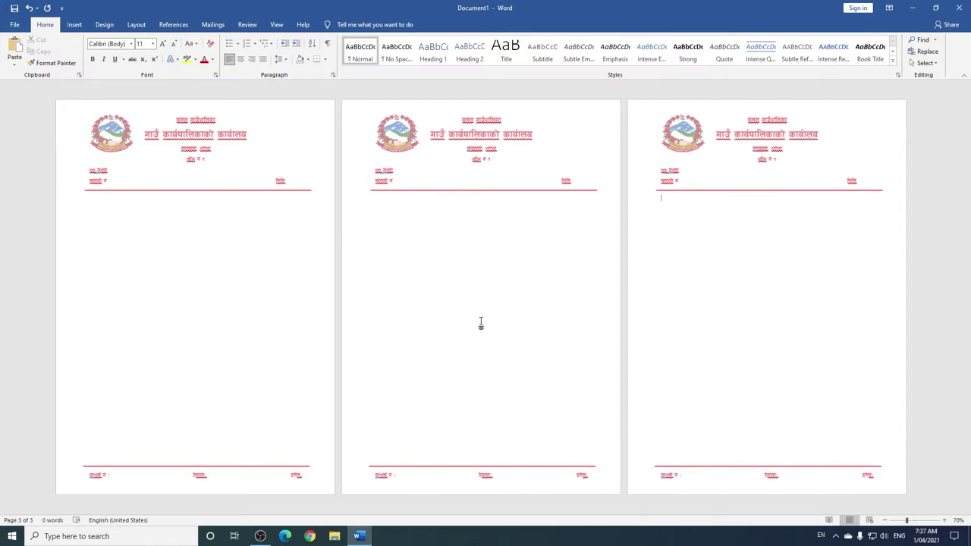